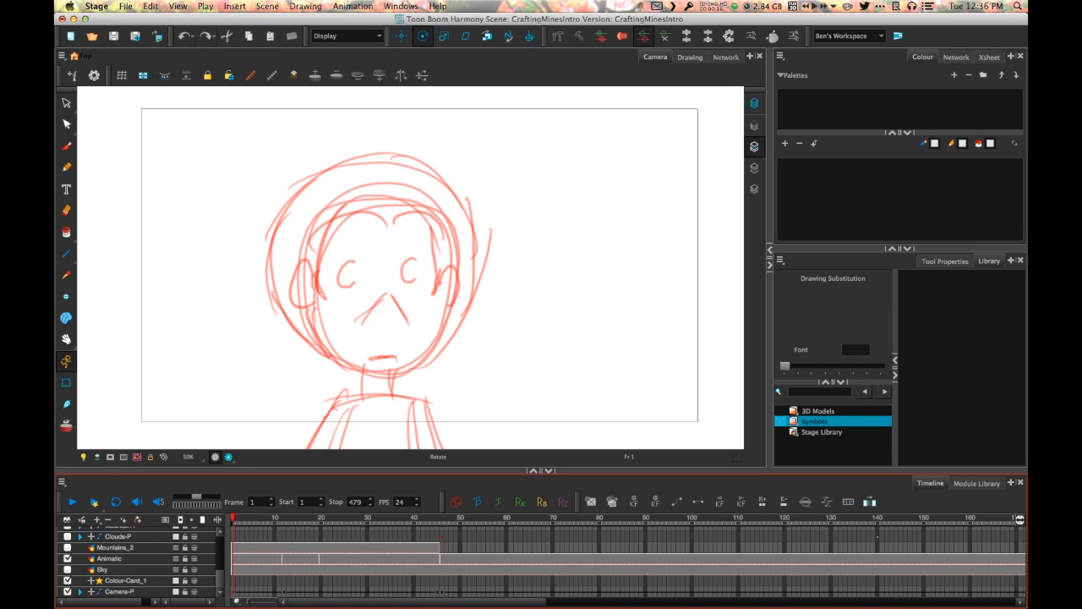
- Enable sound, play the whole scene once, and return the playhead to frame 1
scroll(144, 564, up, 10)
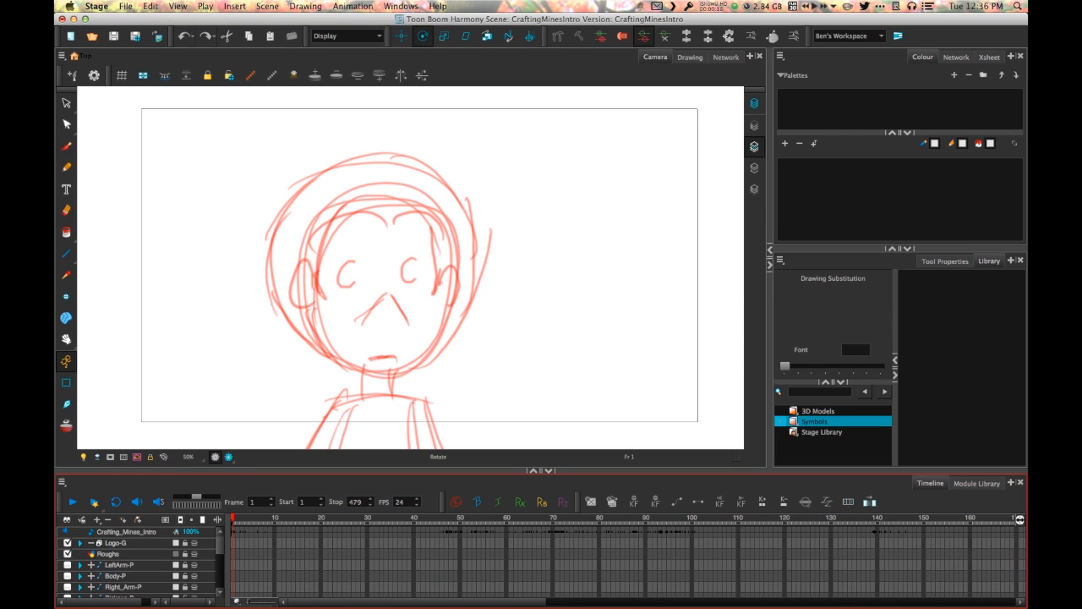
scroll(143, 563, down, 10)
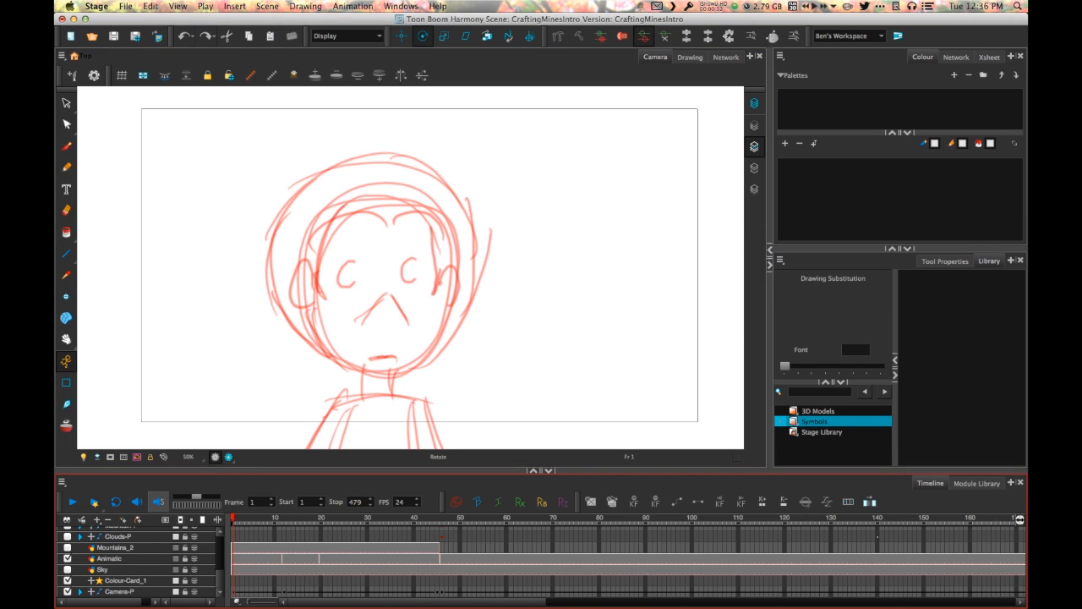
click(137, 501)
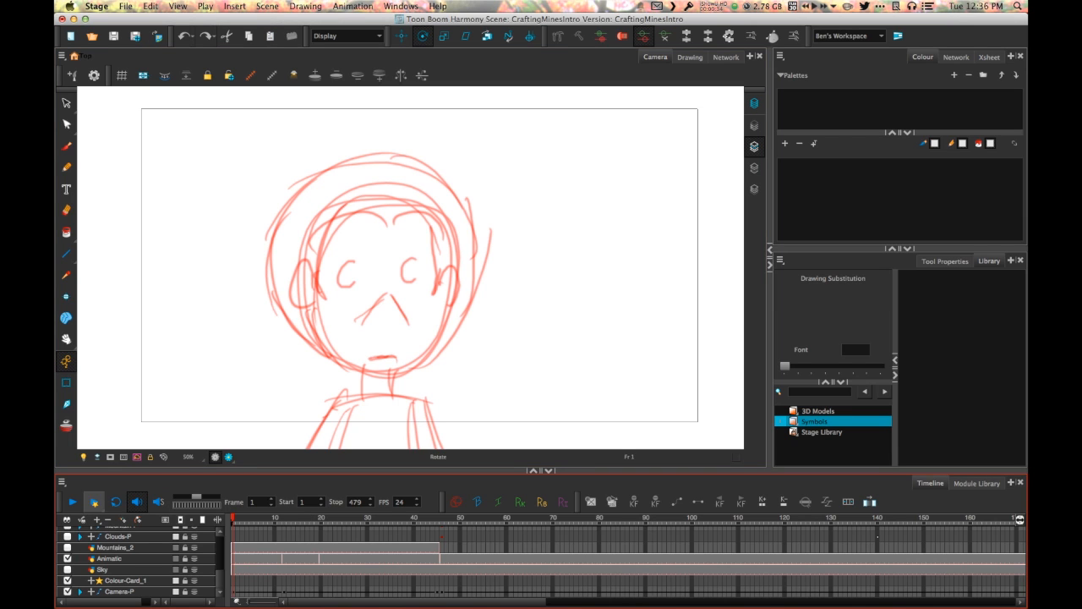
click(72, 502)
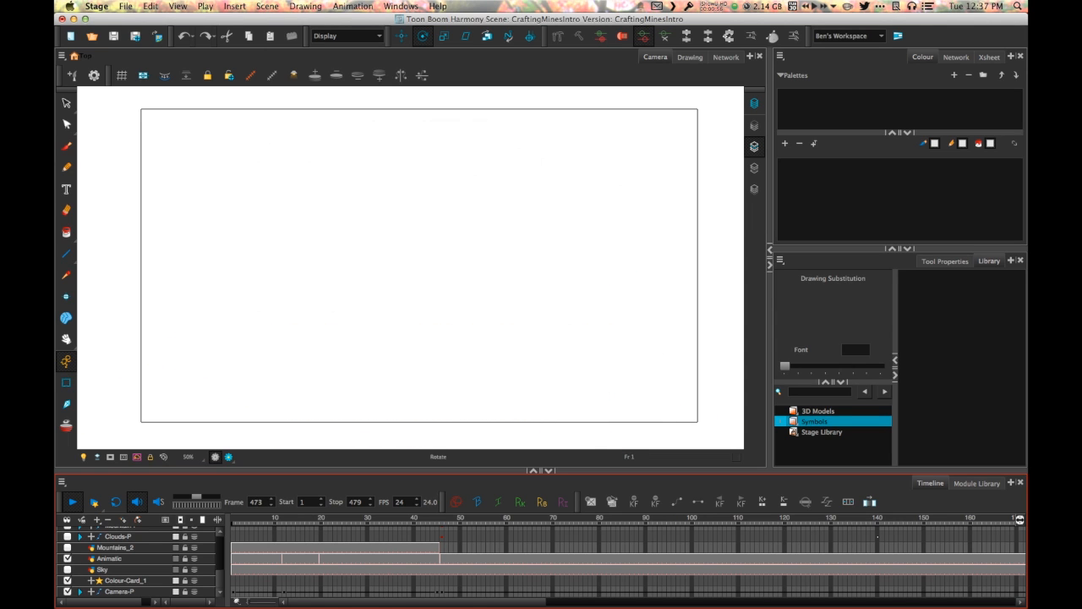
drag(888, 602, 417, 601)
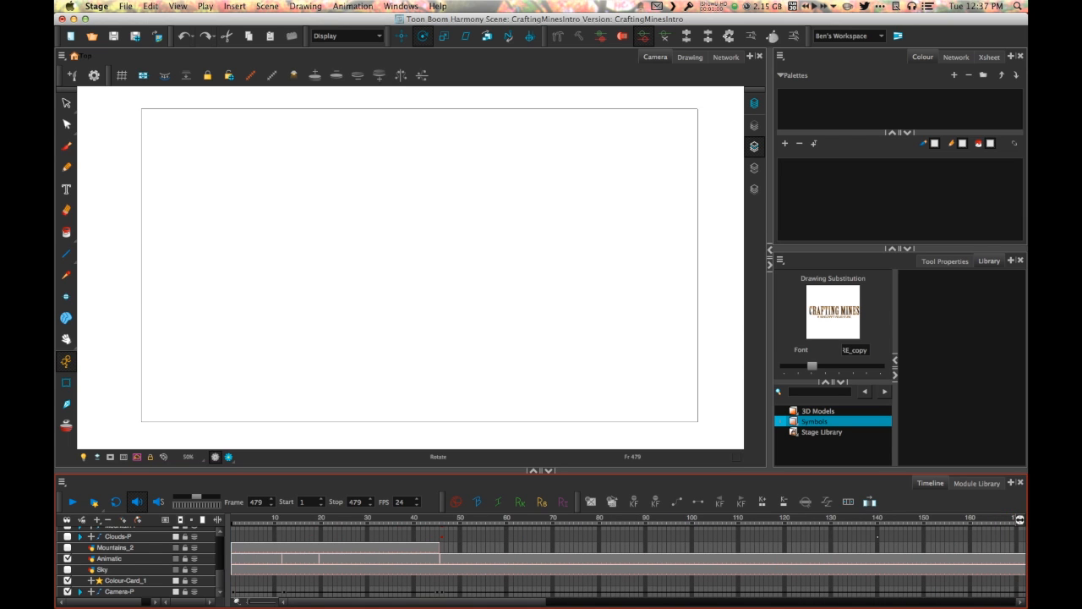
click(233, 519)
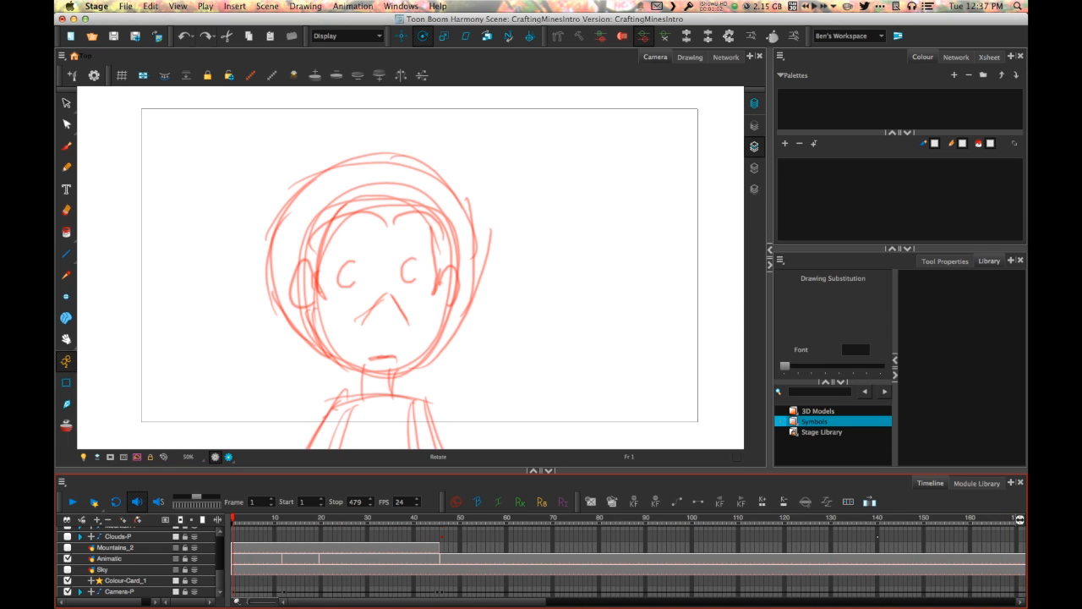
- Look over the layer list, scrub through the rough animatic up to frame 381, and return the playhead to frame 1
scroll(142, 561, up, 10)
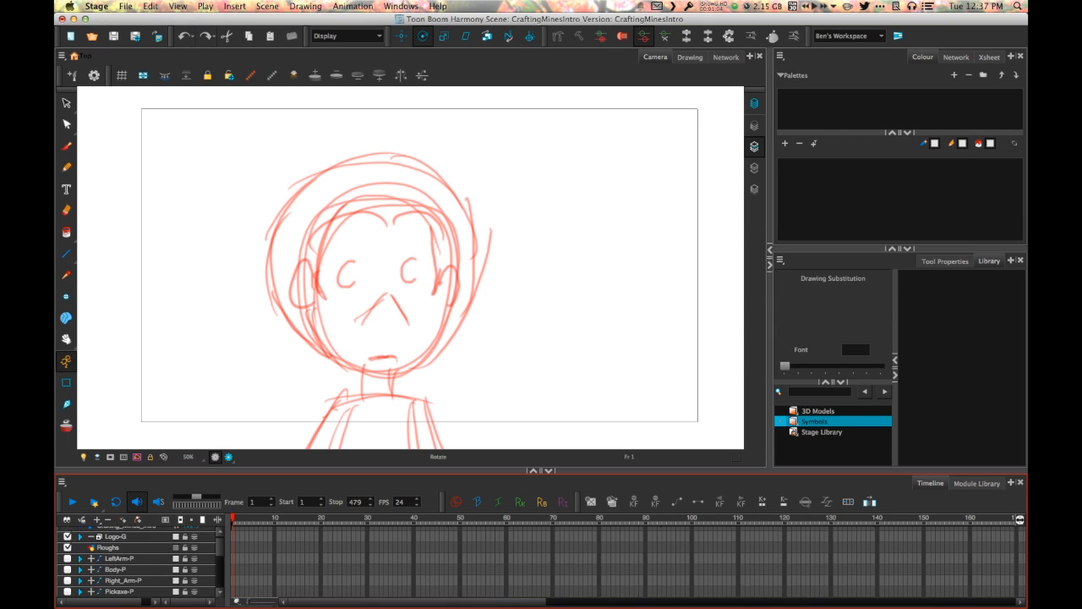
scroll(140, 562, up, 1)
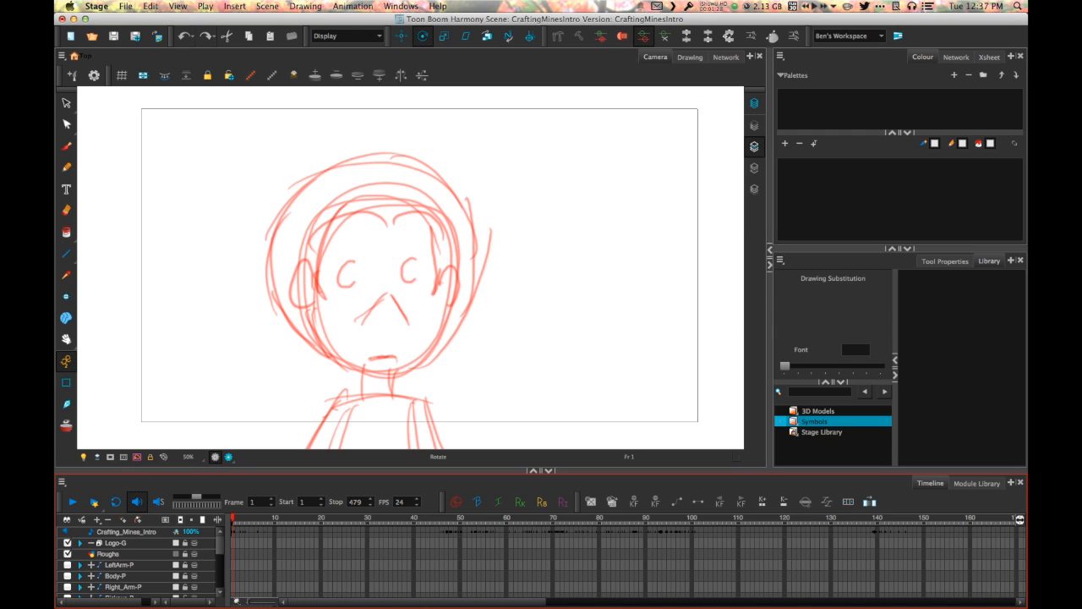
scroll(139, 563, down, 5)
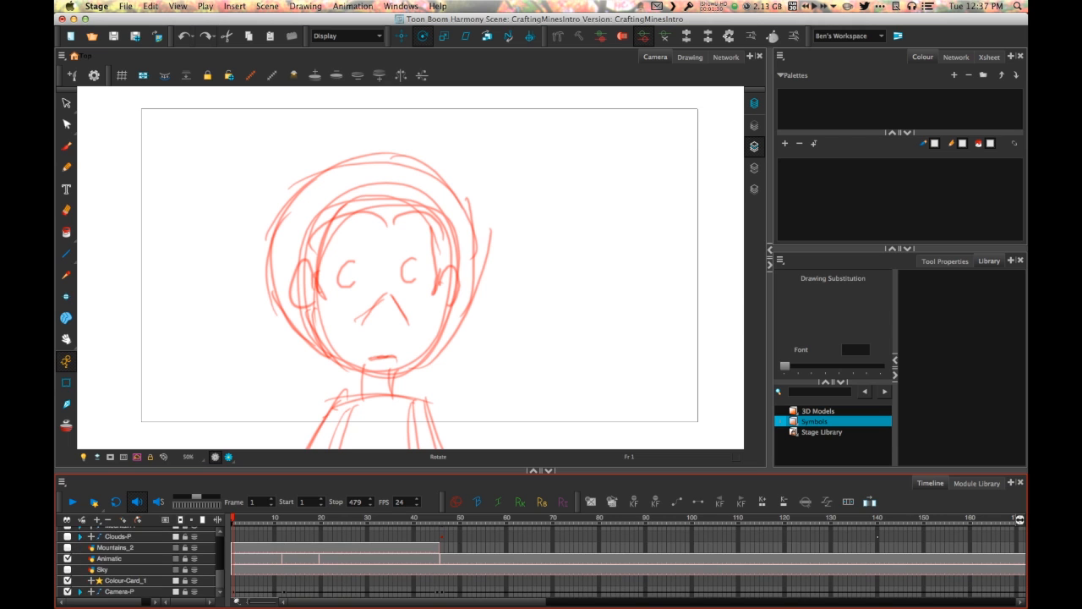
mouse_move(234, 519)
mouse_down()
mouse_move(400, 519)
mouse_move(233, 518)
mouse_up()
drag(233, 519, 799, 518)
mouse_move(878, 518)
mouse_down()
mouse_move(1013, 519)
mouse_move(746, 519)
mouse_move(829, 519)
mouse_up()
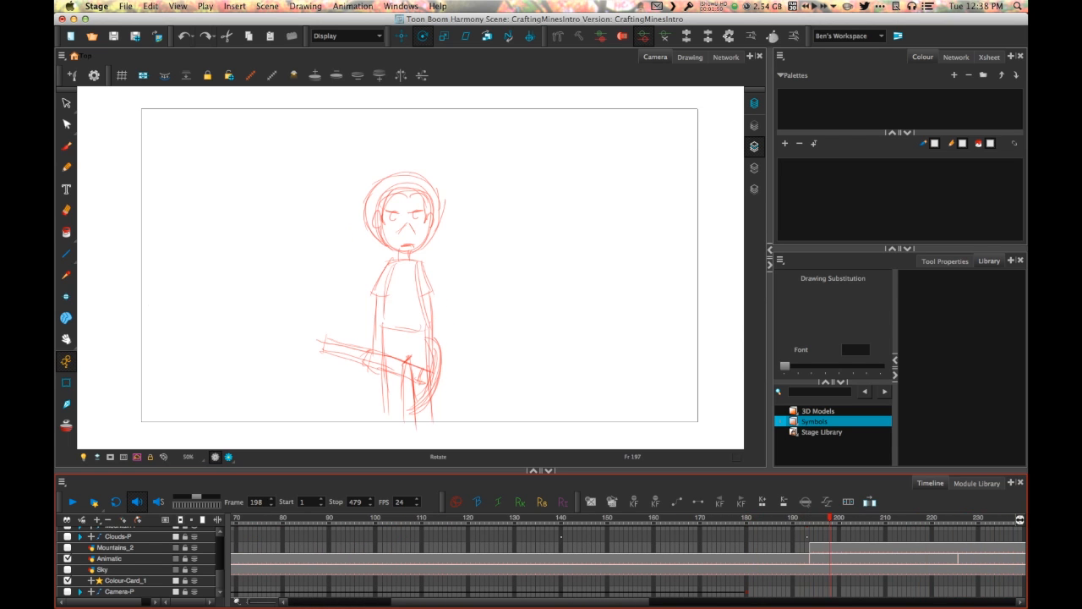
mouse_move(900, 519)
mouse_down()
mouse_move(1020, 518)
mouse_move(817, 518)
mouse_move(874, 519)
mouse_up()
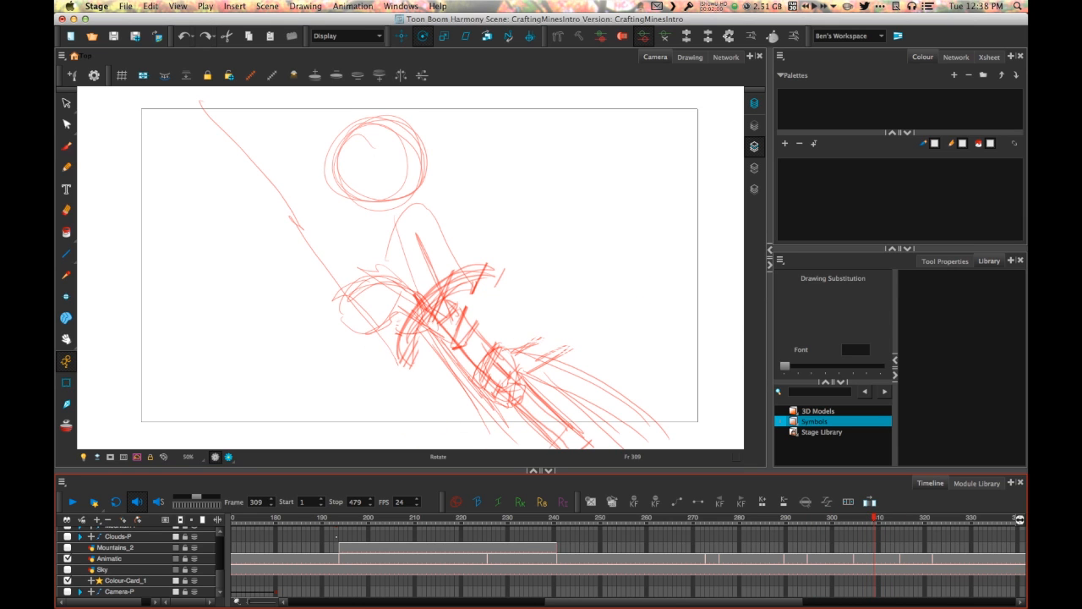
mouse_move(874, 518)
mouse_down()
mouse_move(1023, 518)
mouse_move(819, 518)
mouse_move(925, 518)
mouse_up()
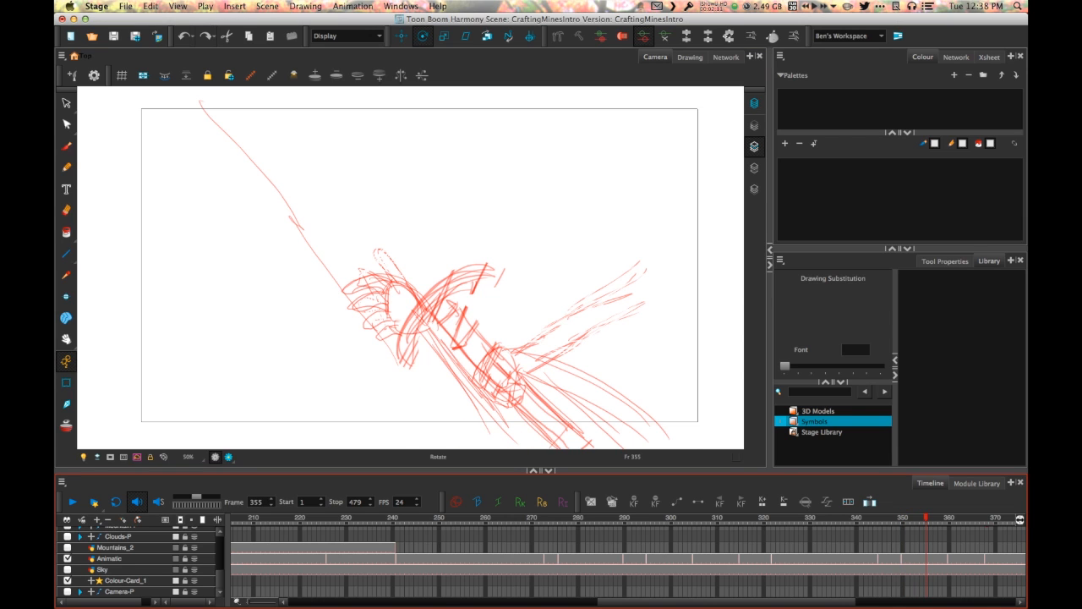
mouse_move(925, 518)
mouse_down()
mouse_move(1010, 518)
mouse_move(876, 518)
mouse_up()
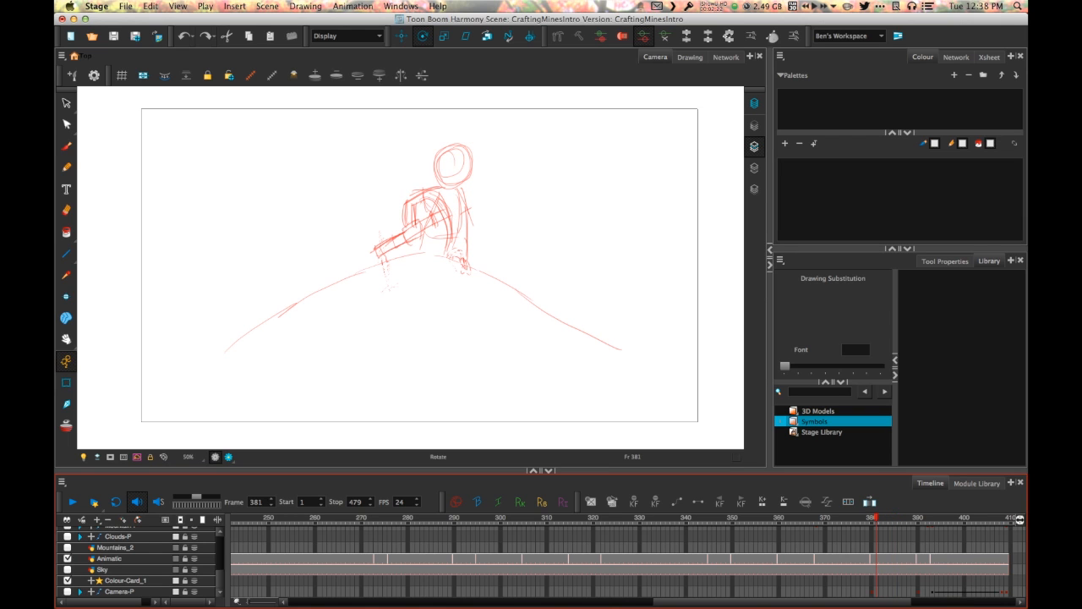
mouse_move(220, 579)
mouse_down()
mouse_move(220, 558)
mouse_move(220, 579)
mouse_up()
drag(782, 601, 416, 601)
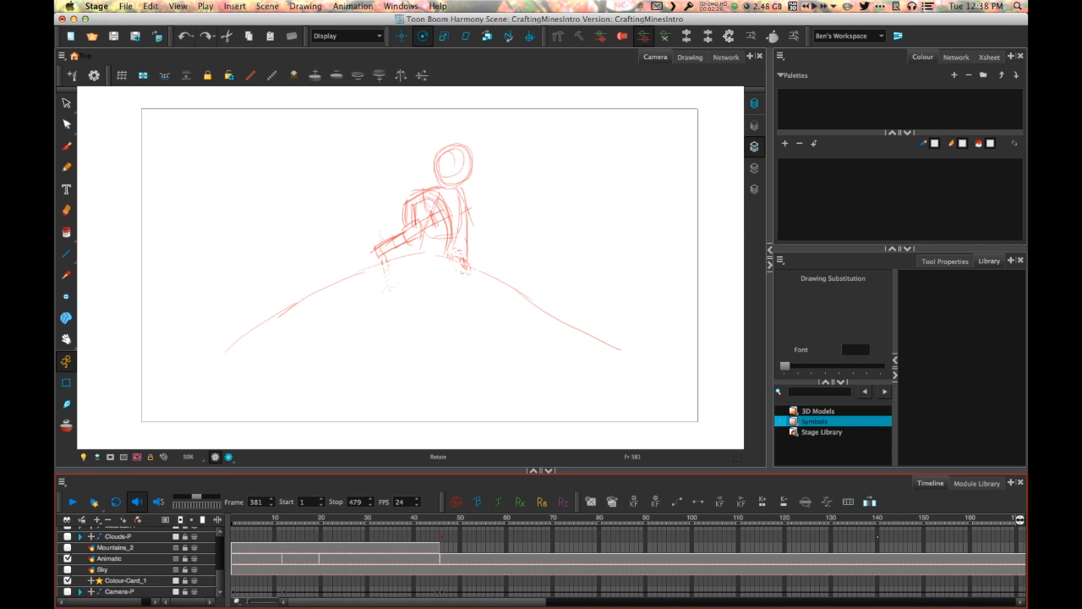
click(233, 518)
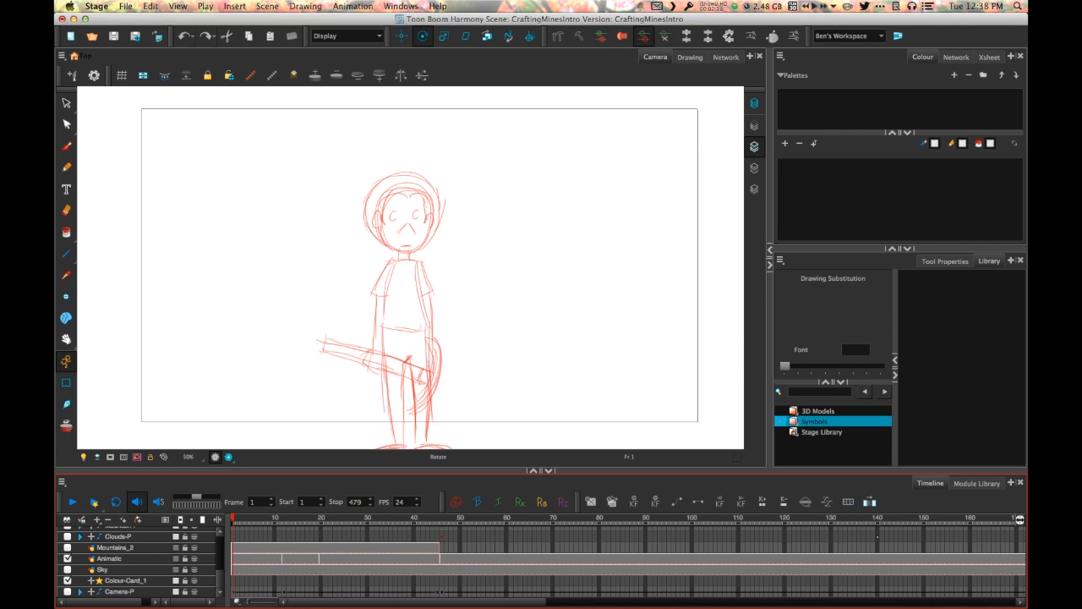
- Turn the Camera-P layer on to compare frame 1 with the camera framing, and turn it off again
click(67, 591)
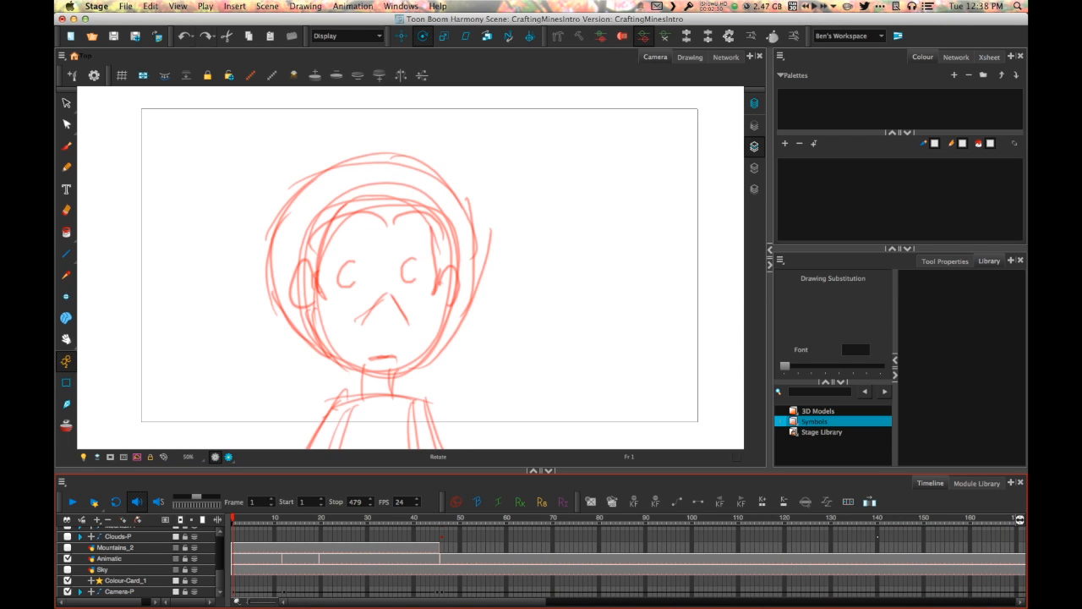
mouse_move(233, 518)
mouse_down()
mouse_move(1021, 518)
mouse_move(233, 518)
mouse_up()
click(67, 591)
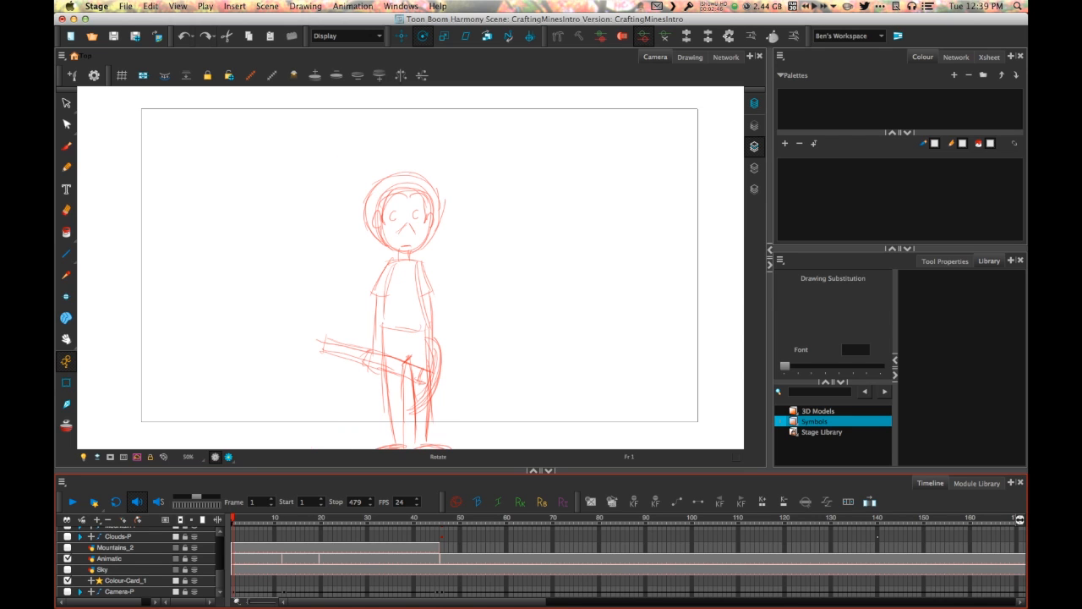
- Show the Avatar and Head layers, check the head at frame 21, and return to frame 1
scroll(140, 563, up, 1)
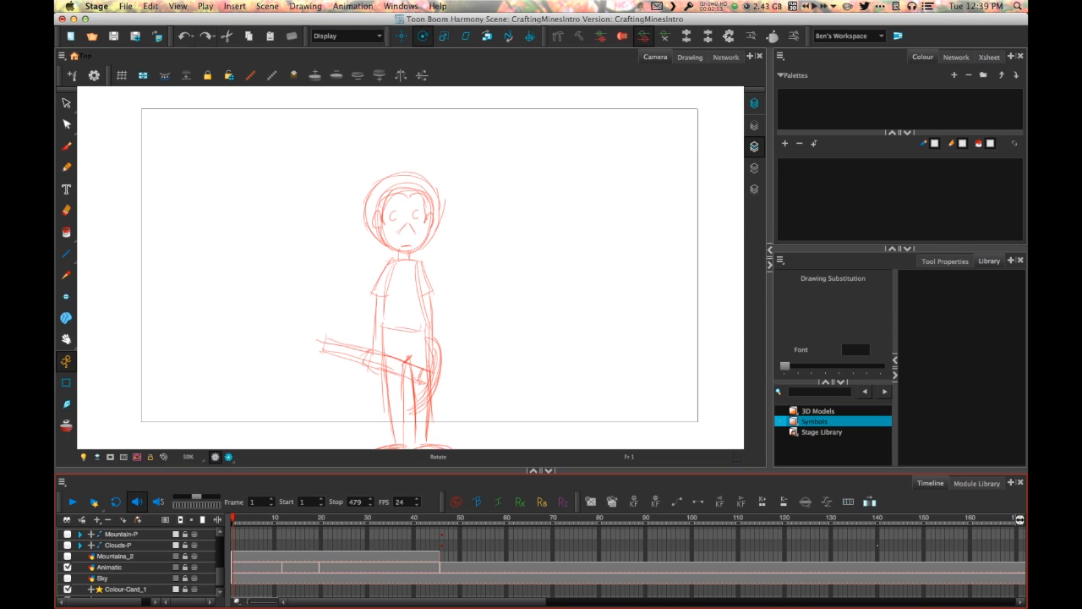
scroll(220, 575, up, 6)
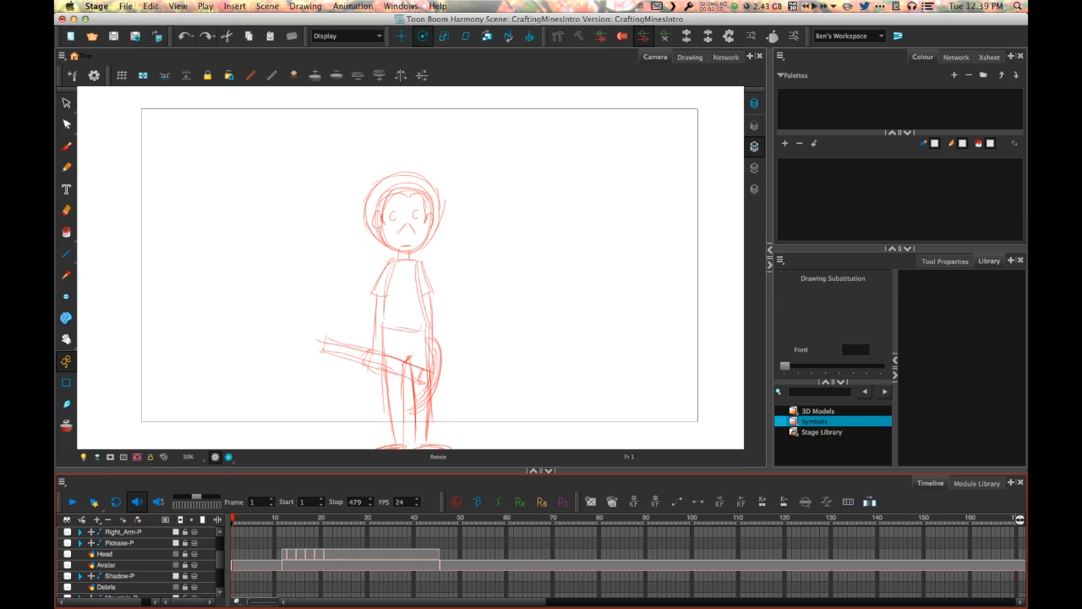
click(68, 554)
click(68, 554)
click(68, 565)
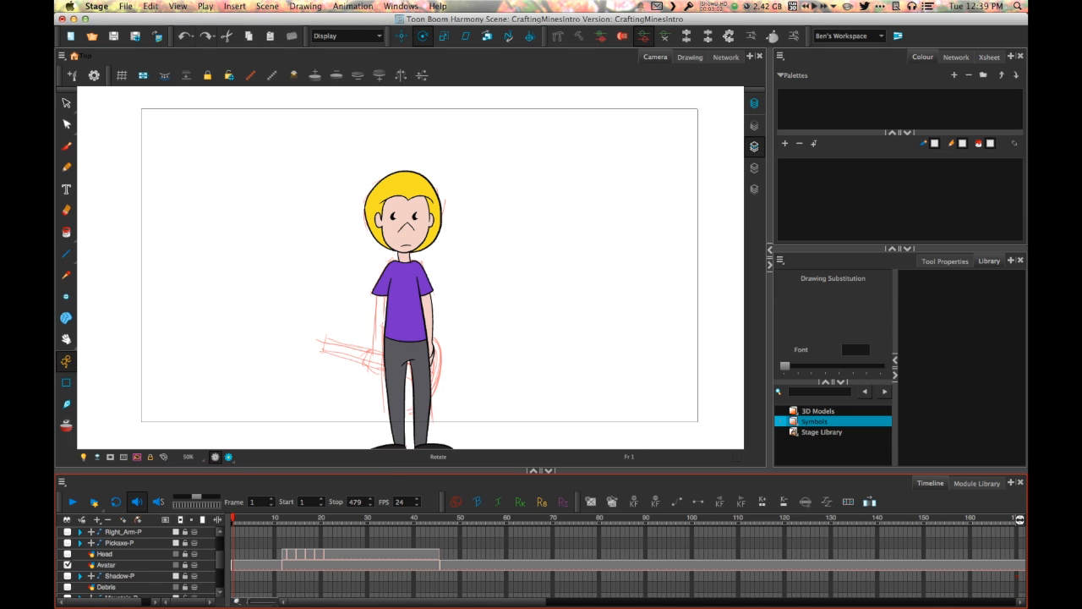
drag(233, 519, 325, 519)
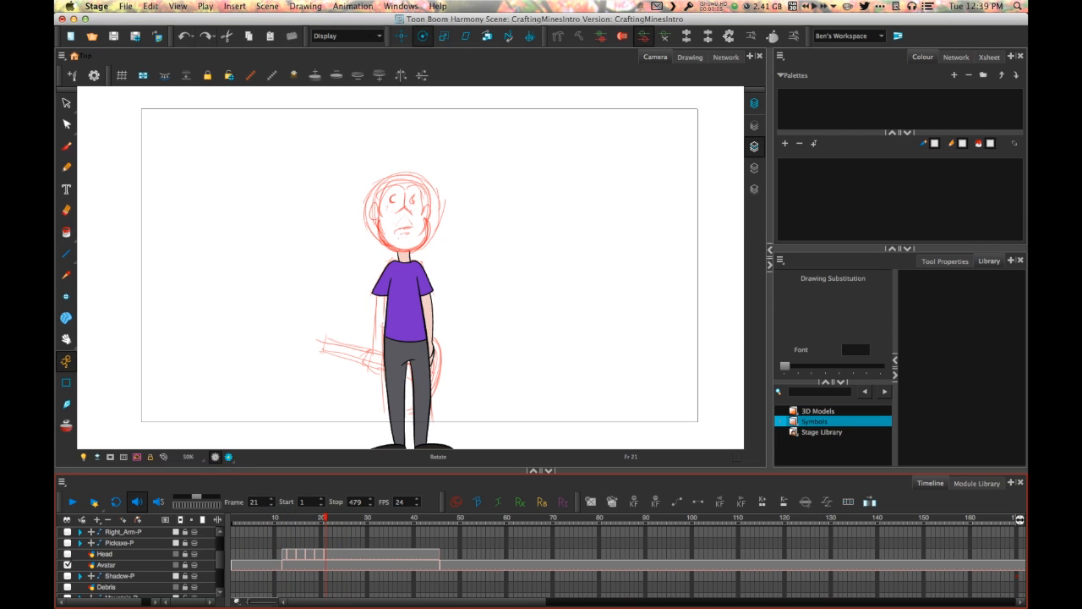
click(67, 554)
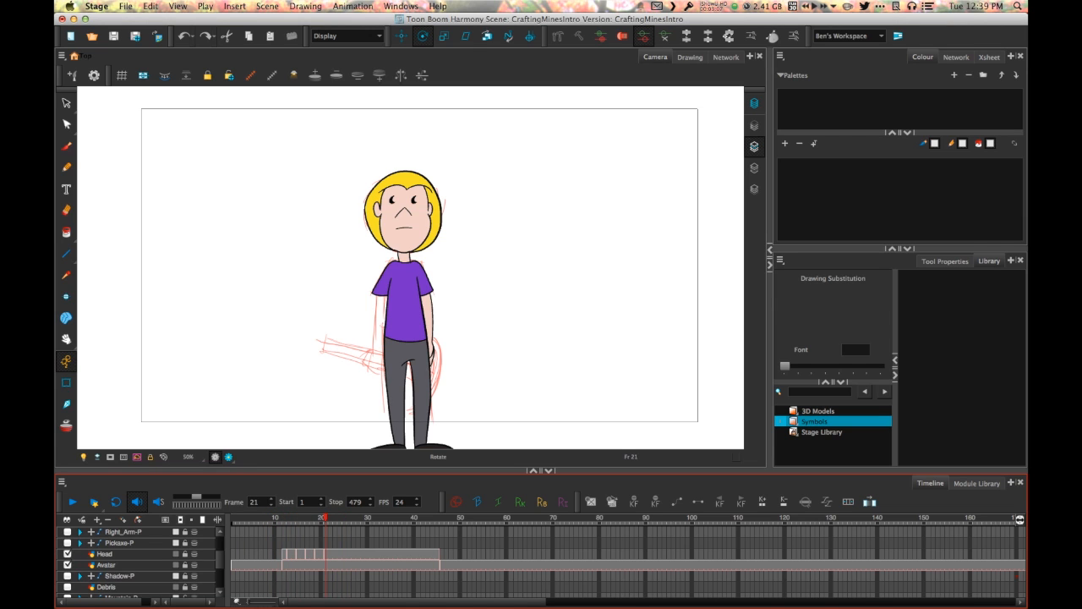
mouse_move(326, 519)
mouse_down()
mouse_move(265, 519)
mouse_move(450, 519)
mouse_move(232, 519)
mouse_up()
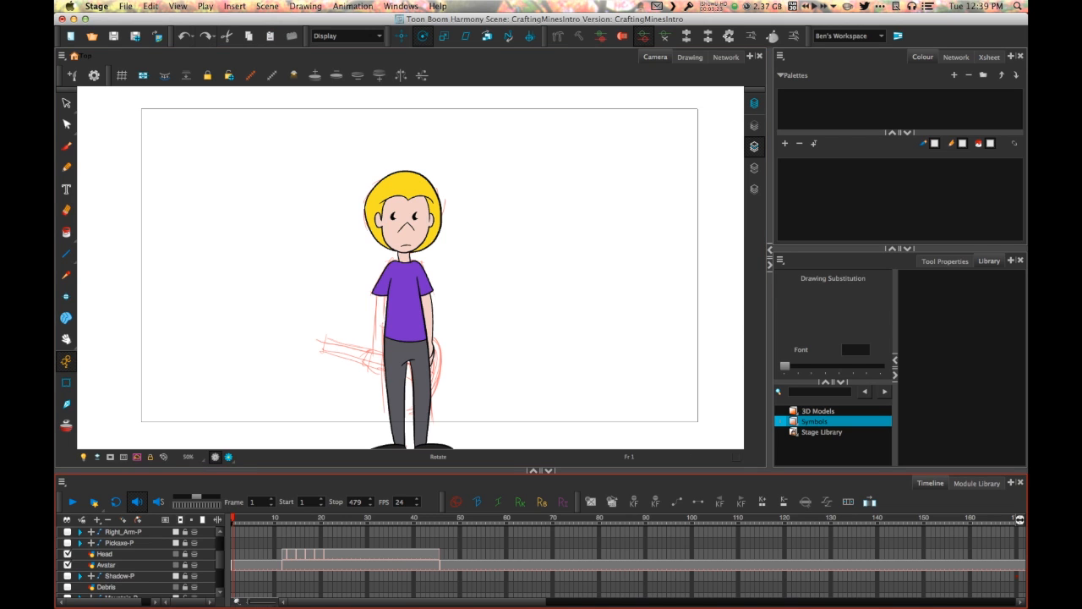
- Show the Pickaxe-P and Right_Arm-P layers and scrub forward through the shots to frame 224
click(67, 543)
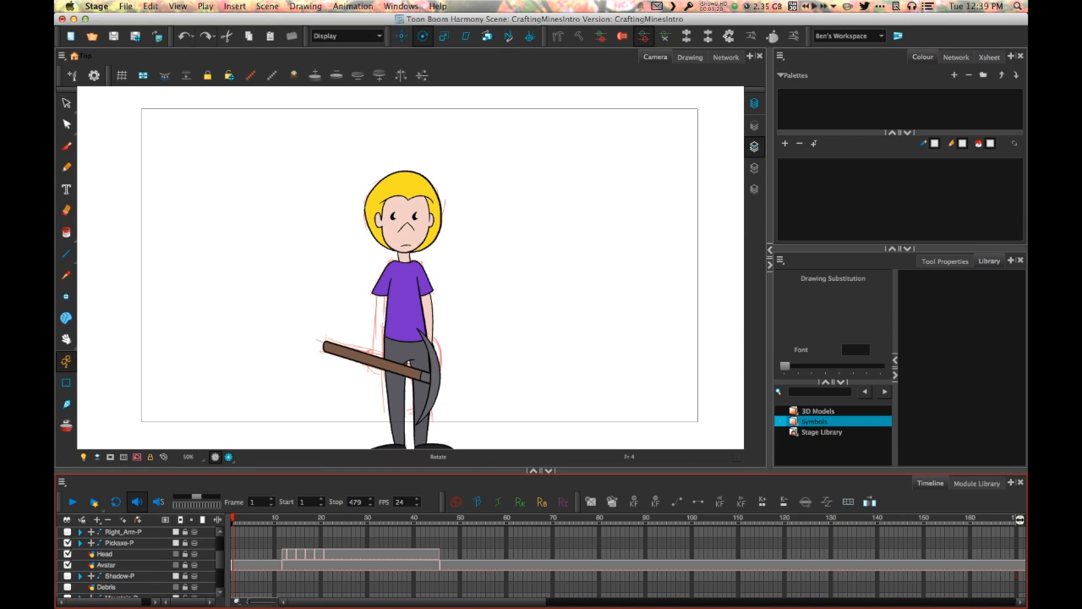
click(68, 531)
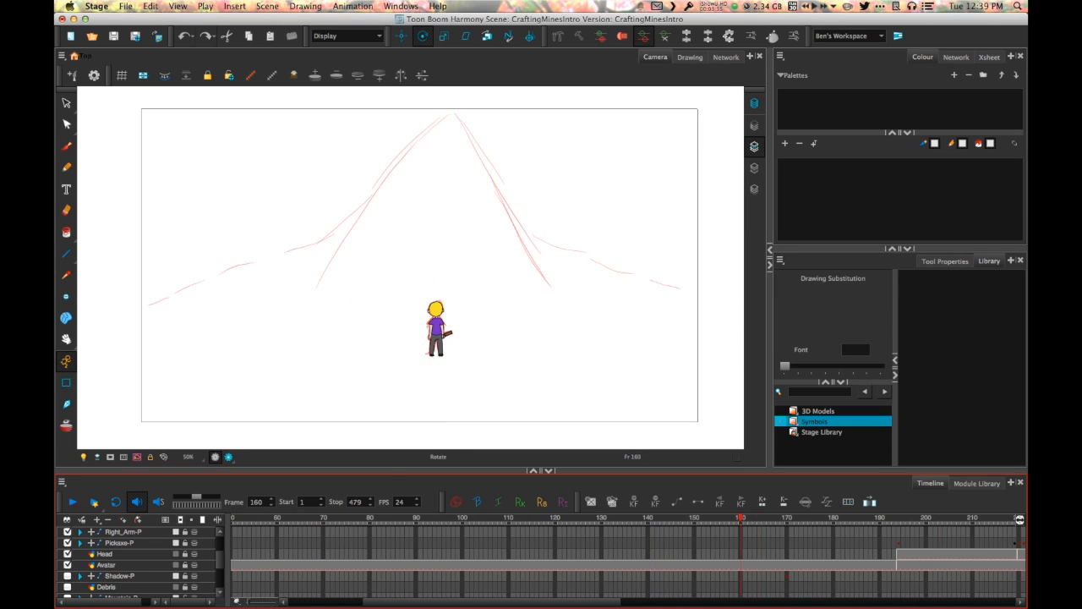
mouse_move(959, 519)
mouse_down()
mouse_move(895, 518)
mouse_move(977, 518)
mouse_up()
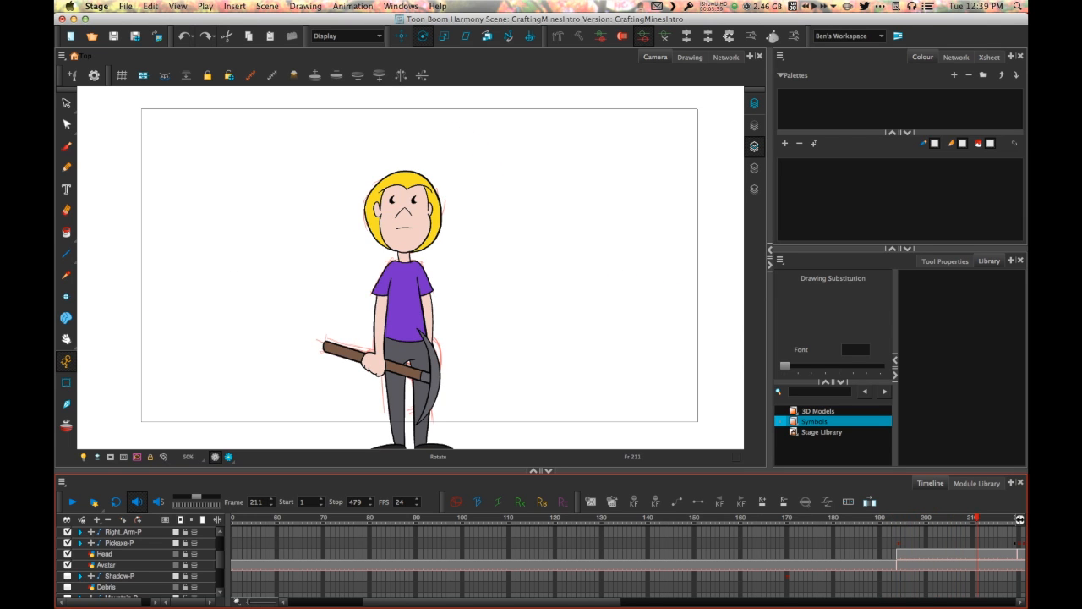
drag(508, 602, 585, 602)
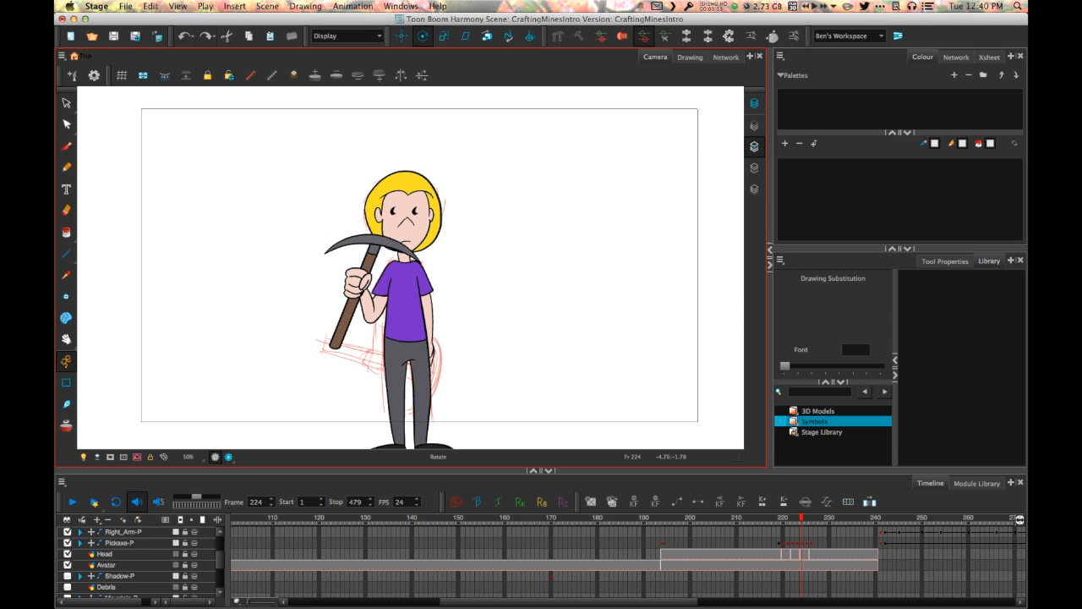
- Step back and forth frame by frame through the pickaxe-raising motion from frame 220, ending on frame 194
mouse_move(801, 517)
mouse_down()
mouse_move(750, 518)
mouse_move(783, 518)
mouse_up()
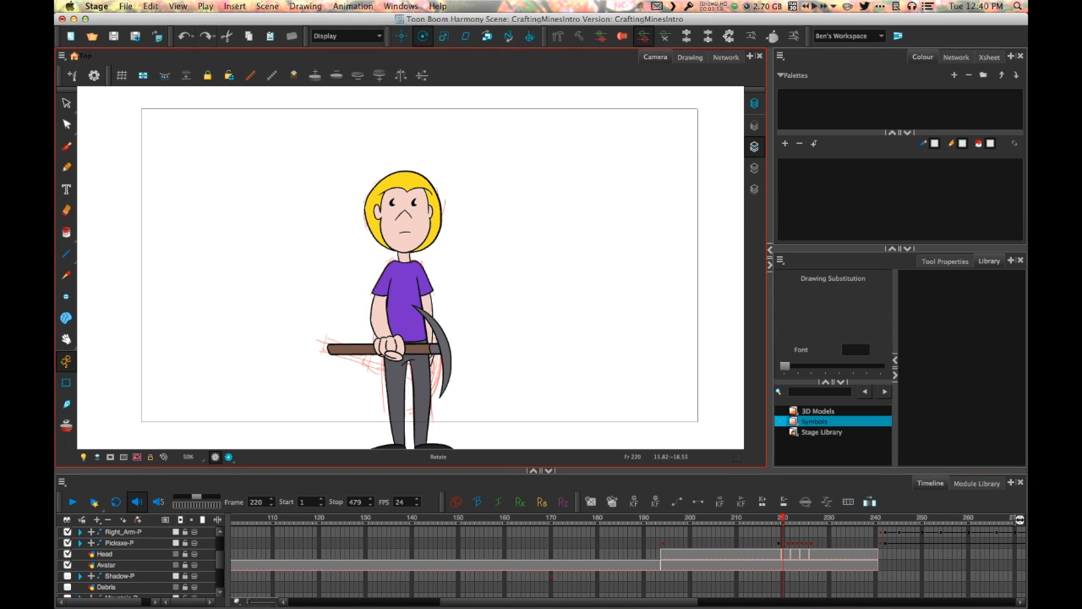
key(period)
key(period)
key(period)
key(period)
key(period)
key(period)
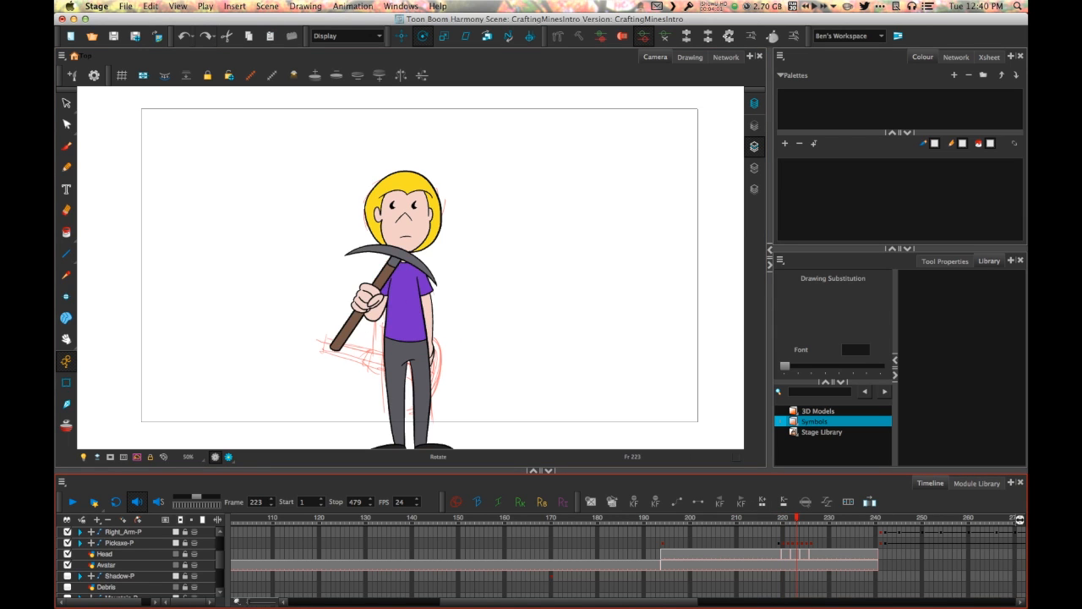
key(period)
key(period)
key(period)
key(period)
key(period)
key(period)
key(period)
key(period)
key(period)
key(period)
key(comma)
key(comma)
key(comma)
key(comma)
key(comma)
key(comma)
key(comma)
key(comma)
key(comma)
key(comma)
key(comma)
key(comma)
key(comma)
key(comma)
key(comma)
key(comma)
key(comma)
key(comma)
key(comma)
key(comma)
key(period)
key(period)
key(period)
key(period)
key(period)
key(period)
key(period)
key(period)
key(period)
key(period)
key(period)
key(period)
key(period)
key(period)
key(period)
key(period)
key(period)
key(period)
key(comma)
key(comma)
key(comma)
key(comma)
key(comma)
key(comma)
key(comma)
key(comma)
key(comma)
key(comma)
key(comma)
key(period)
key(period)
key(period)
key(comma)
key(comma)
key(comma)
key(comma)
key(comma)
key(comma)
key(comma)
key(comma)
key(comma)
key(comma)
key(comma)
key(comma)
key(comma)
key(comma)
key(comma)
key(comma)
key(comma)
key(comma)
key(comma)
key(comma)
key(comma)
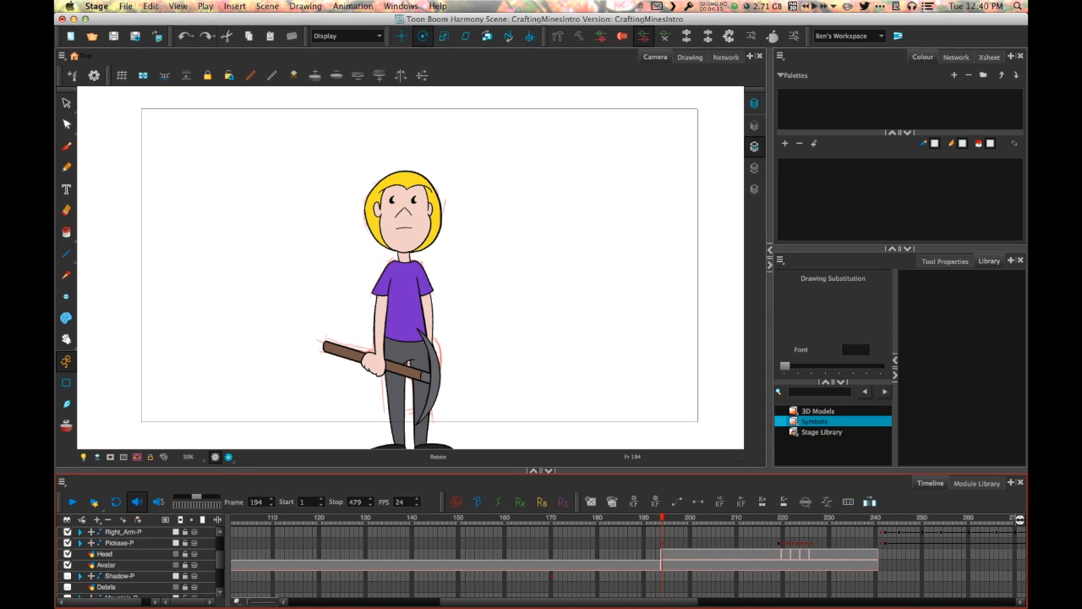
- Scrub to the close-up pickaxe swing and step back and forth through frames 303 to 309 to examine the arm drawings
scroll(630, 558, right, 10)
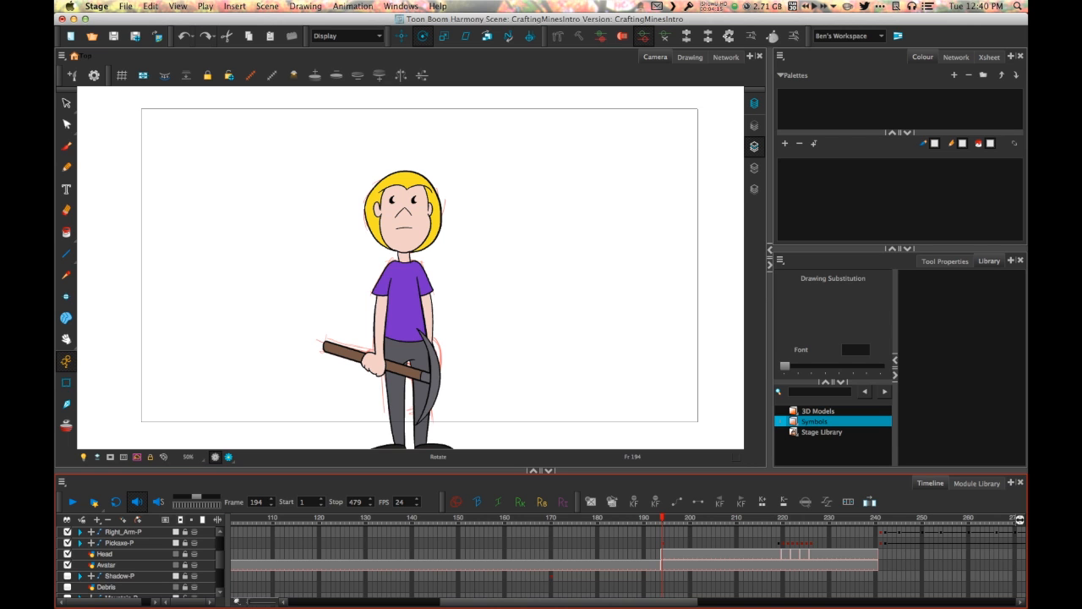
drag(707, 518, 775, 518)
key(comma)
key(period)
drag(776, 518, 900, 518)
key(period)
key(comma)
key(period)
key(period)
key(period)
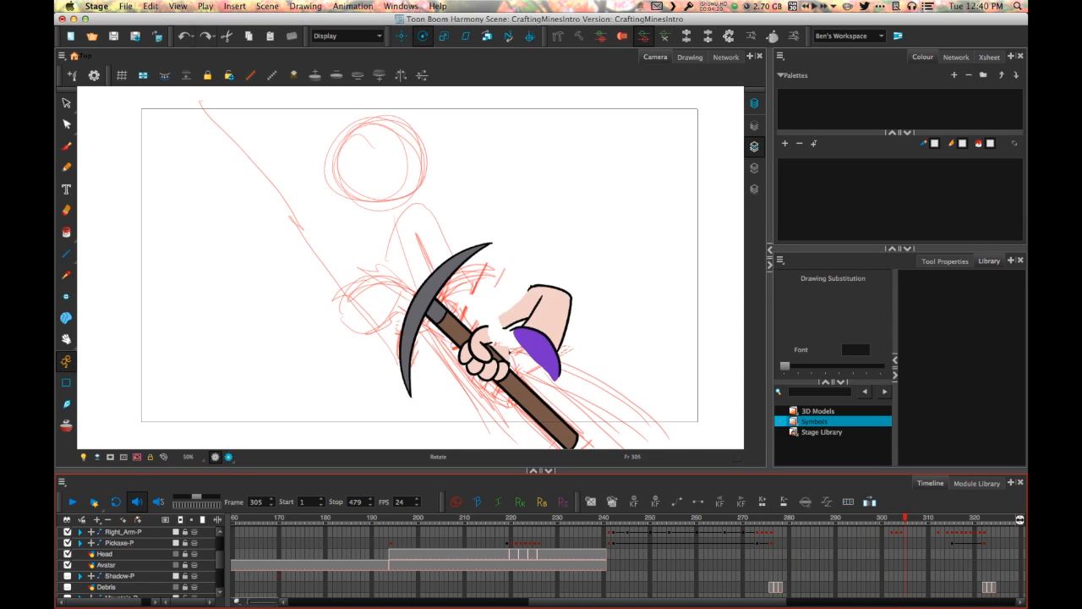
key(period)
key(period)
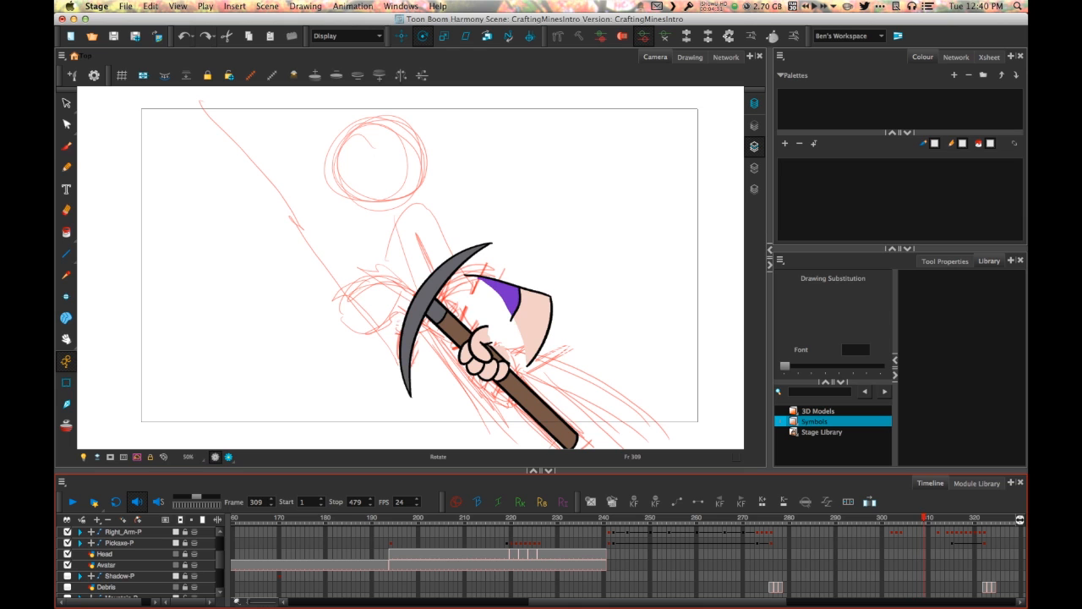
key(comma)
key(comma)
key(comma)
key(comma)
key(comma)
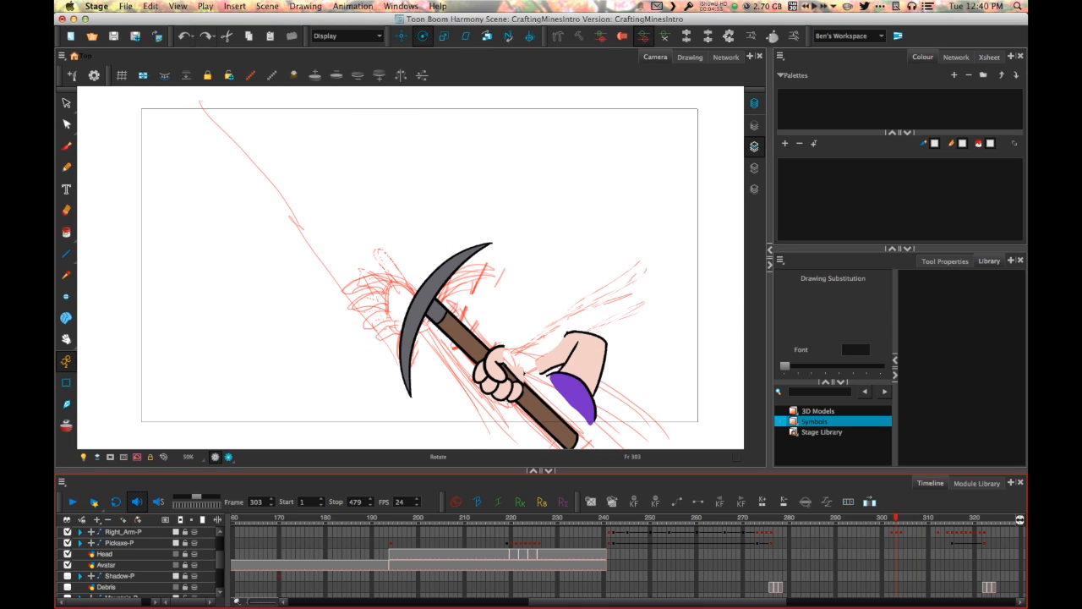
key(period)
key(period)
key(period)
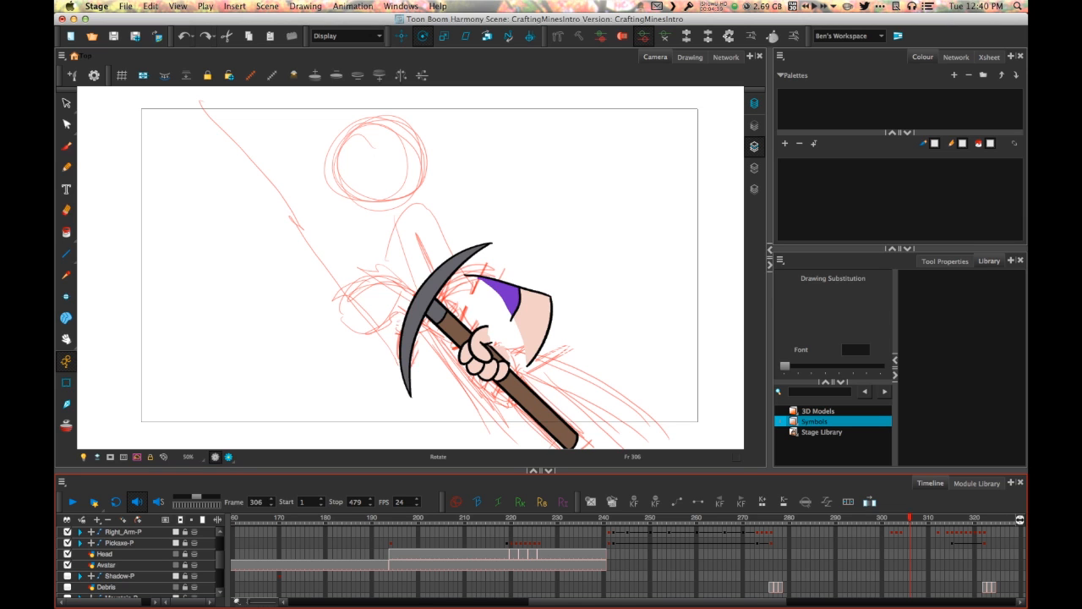
- Step forward frame by frame through the close-up pickaxe and arm animation from frame 306 to frame 348
key(period)
key(period)
key(period)
key(period)
key(period)
key(period)
key(period)
key(period)
key(period)
key(period)
key(period)
key(period)
key(period)
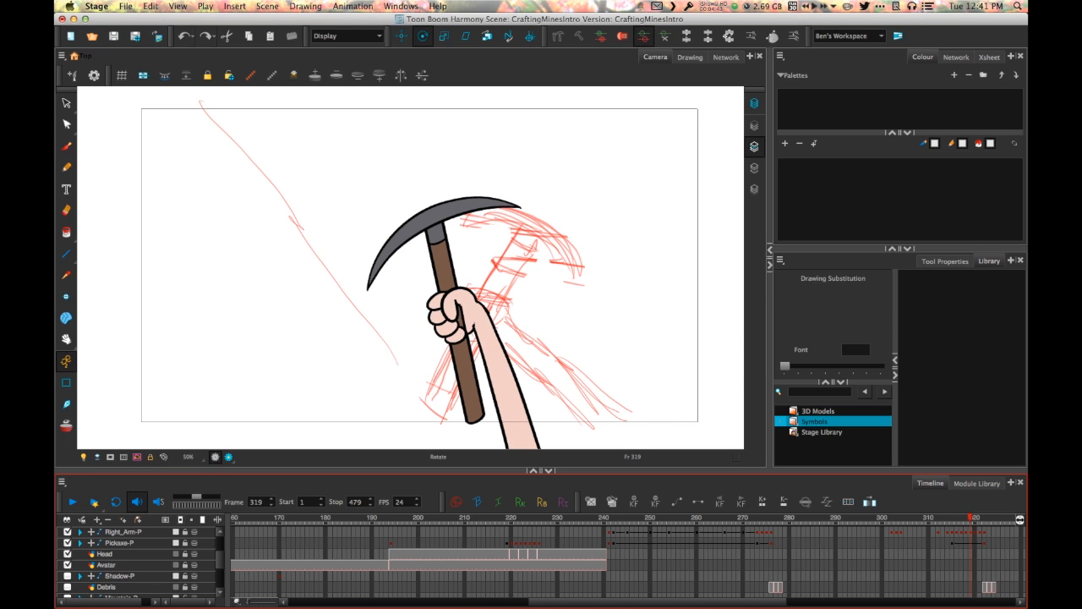
key(period)
key(period)
key(period)
key(period)
key(period)
key(period)
key(period)
key(period)
key(period)
key(period)
key(period)
key(period)
key(period)
key(period)
key(period)
key(period)
key(period)
key(period)
key(period)
key(period)
key(period)
key(period)
key(period)
key(period)
key(period)
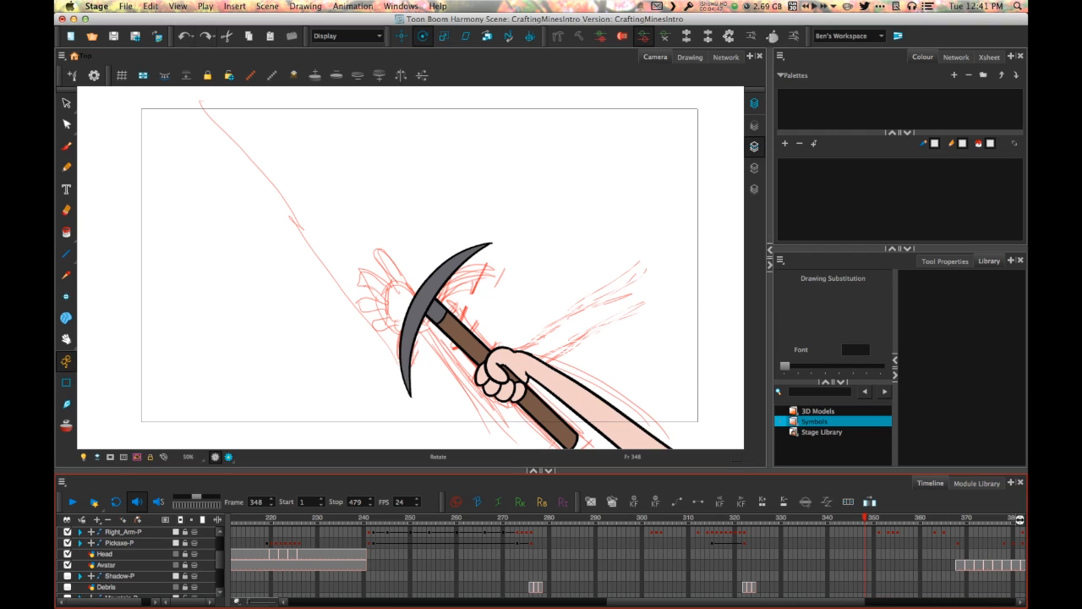
- Continue forward frame by frame from frame 348 past the arm pull at frame 351 to the mountaintop shot at frame 372
key(period)
key(period)
key(period)
key(period)
key(period)
key(period)
key(period)
key(period)
key(period)
key(period)
key(period)
key(period)
key(period)
key(period)
key(period)
key(period)
key(period)
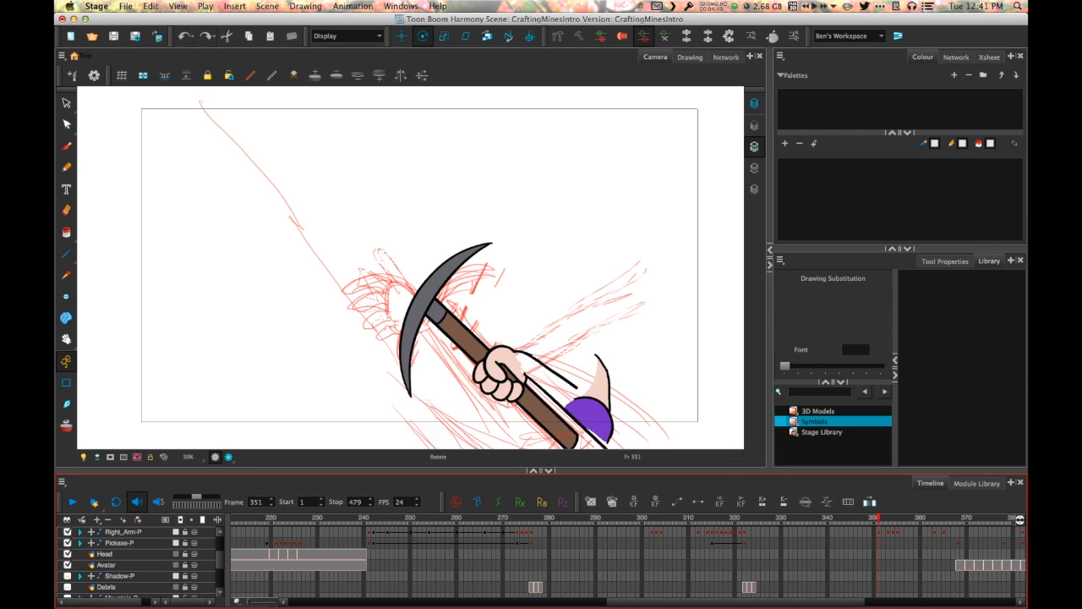
key(period)
key(period)
key(period)
key(period)
key(period)
key(period)
key(period)
key(period)
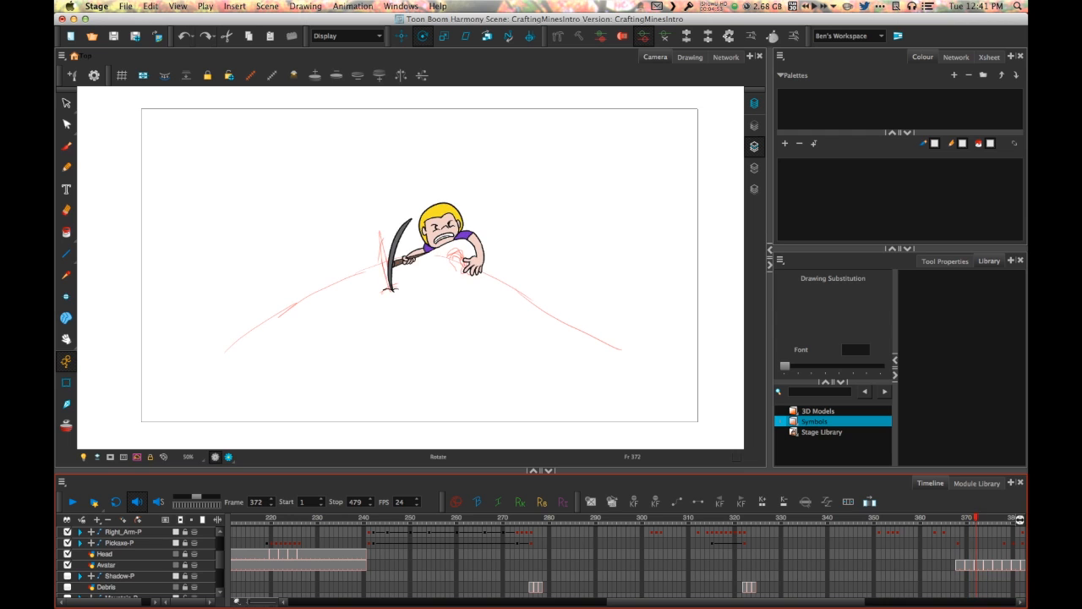
- Step forward and back through the frames where the character climbs onto the mountaintop, checking the poses around frames 377 to 391
key(period)
key(period)
key(period)
key(period)
key(period)
key(period)
key(period)
key(period)
key(period)
key(period)
key(period)
key(period)
key(period)
key(period)
key(period)
key(period)
key(period)
key(period)
key(period)
key(period)
key(period)
key(period)
key(period)
key(period)
key(comma)
key(comma)
key(comma)
key(comma)
key(comma)
key(comma)
key(comma)
key(comma)
key(comma)
key(comma)
key(comma)
key(comma)
key(comma)
key(comma)
key(comma)
key(comma)
key(comma)
key(comma)
key(comma)
key(comma)
key(period)
key(period)
key(period)
key(period)
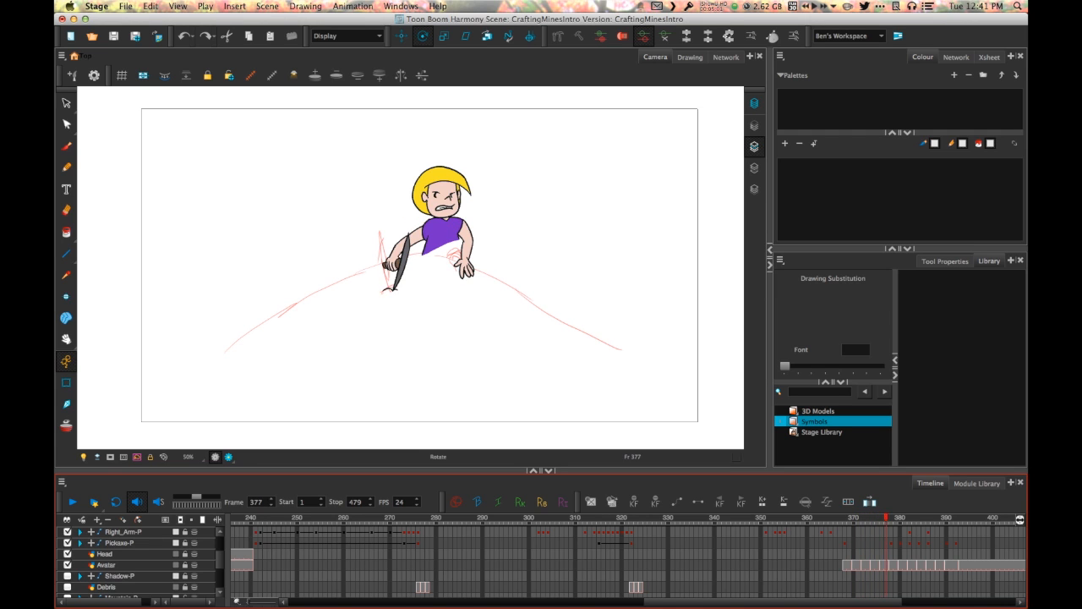
key(period)
key(period)
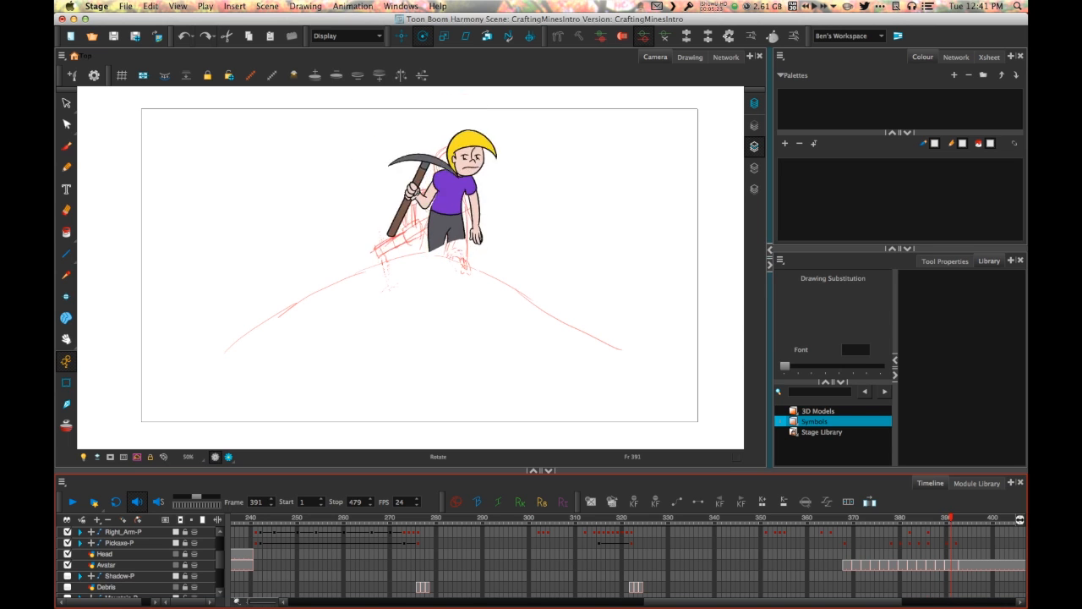
- Return to frame 1, scrub forward to the pickaxe-raising shot at frame 227 and back to frame 223
drag(773, 601, 417, 602)
click(251, 518)
drag(251, 517, 232, 518)
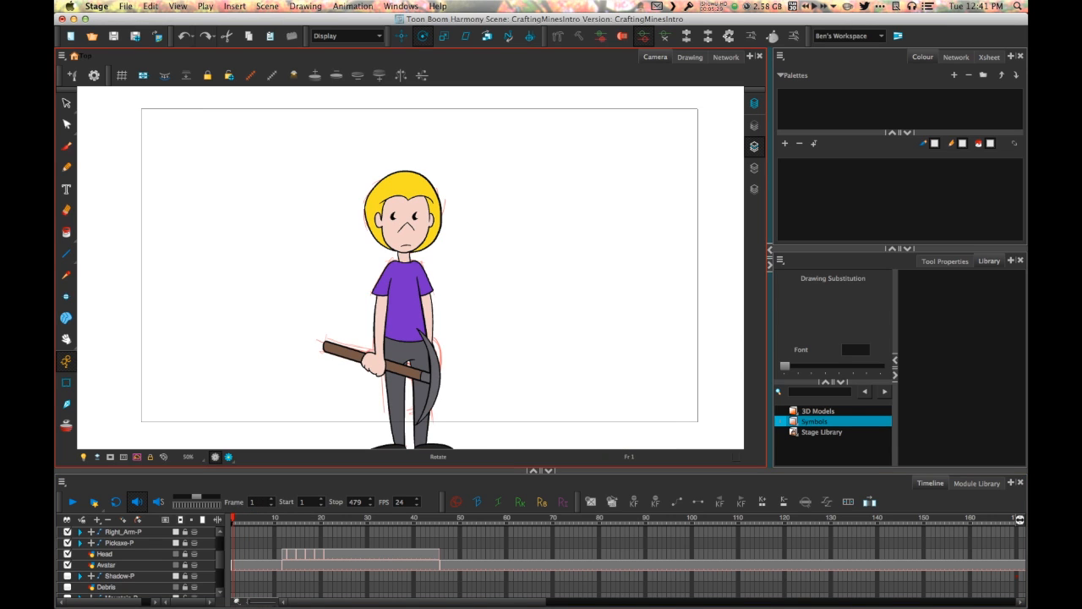
mouse_move(233, 518)
mouse_down()
mouse_move(1010, 517)
mouse_move(928, 517)
mouse_move(942, 517)
mouse_up()
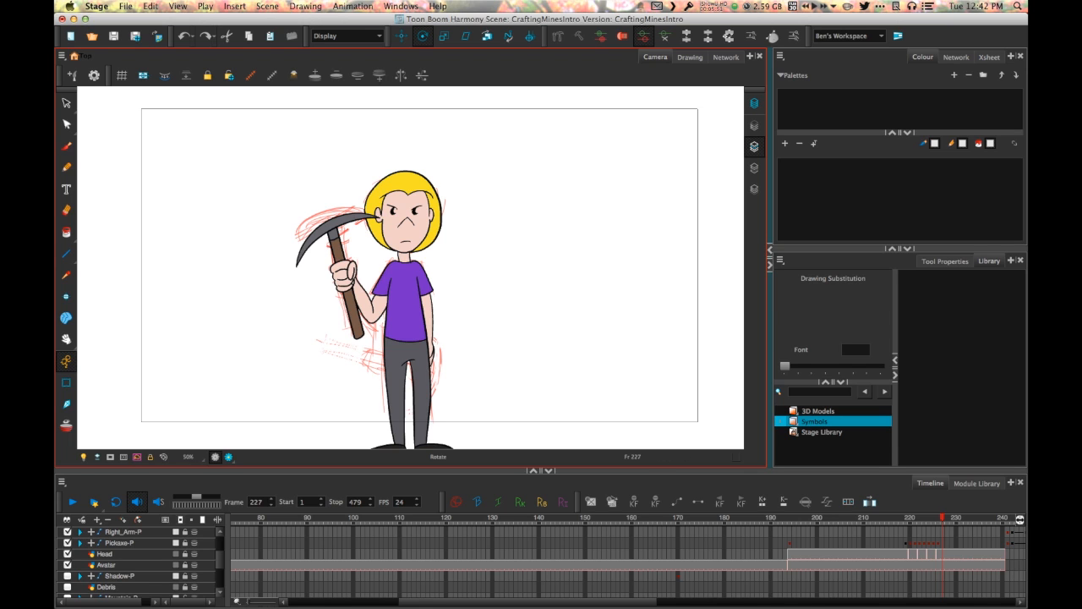
mouse_move(943, 518)
mouse_down()
mouse_move(956, 518)
mouse_move(925, 519)
mouse_up()
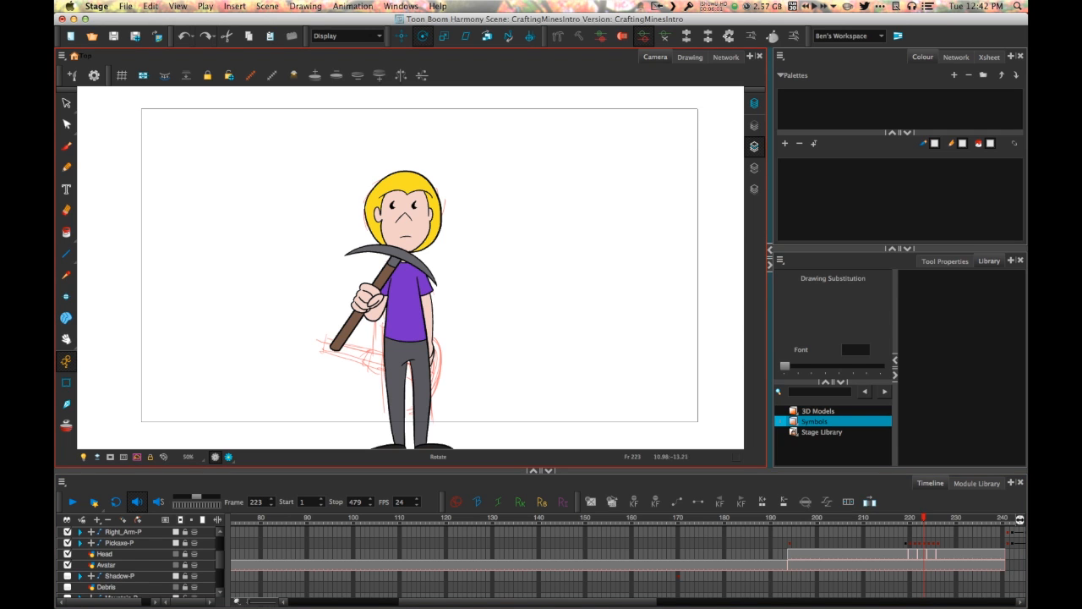
- Scrub back to the opening of the scene and set the current frame to 1
drag(924, 517, 110, 518)
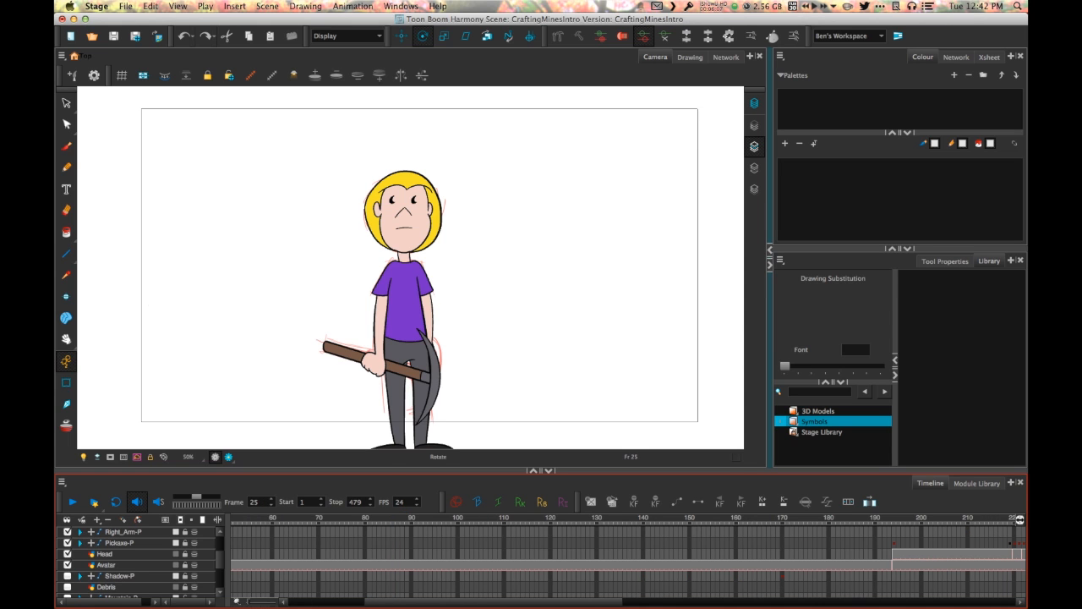
drag(494, 602, 417, 602)
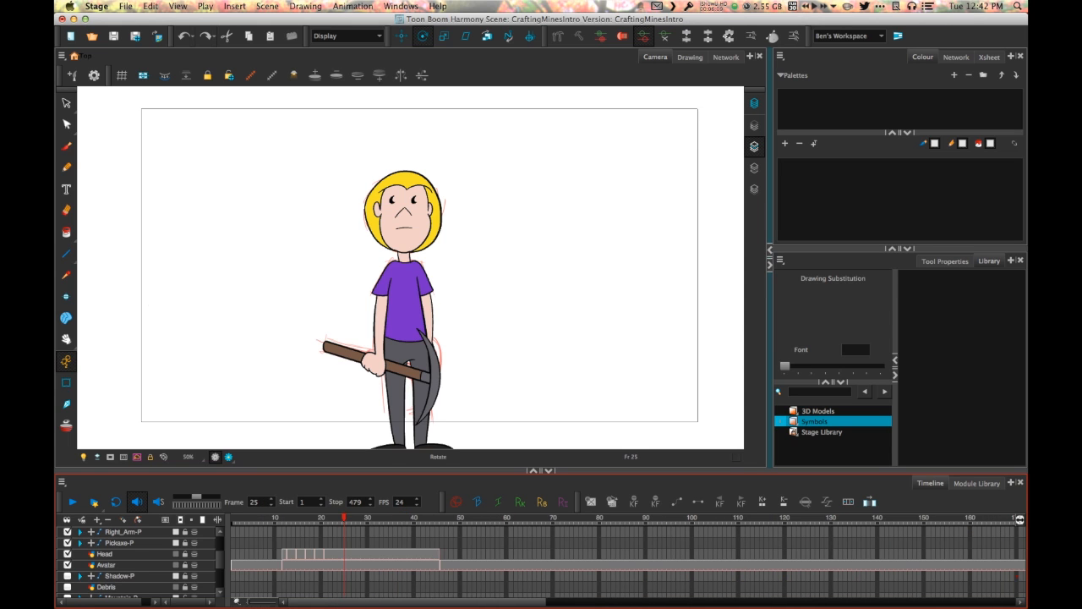
click(237, 517)
click(234, 518)
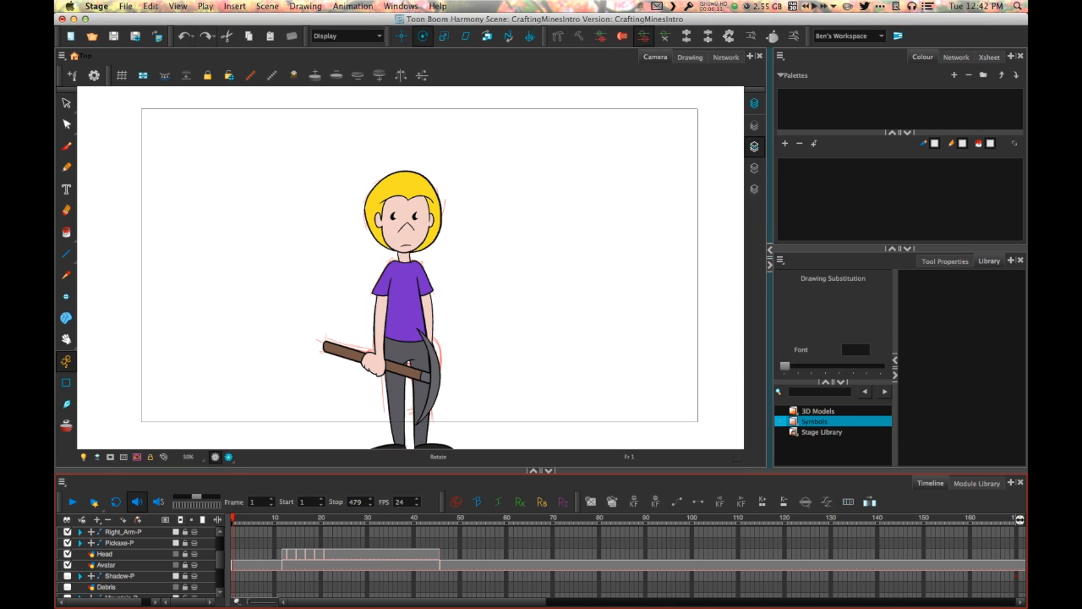
- Enable the Camera-P layer to apply the camera framing and show the Sky background layer
scroll(626, 563, down, 1)
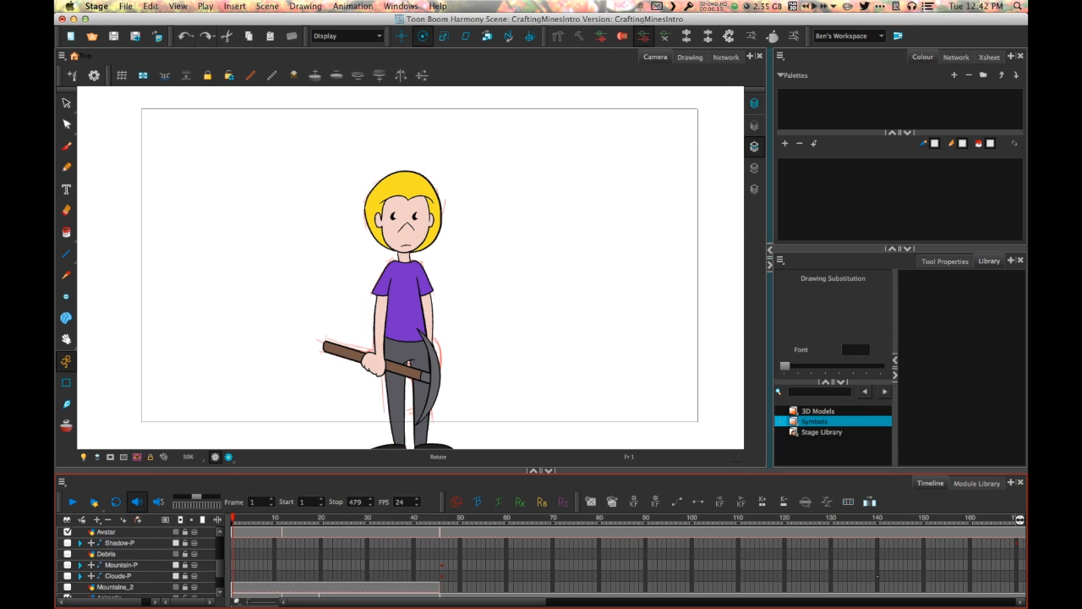
scroll(626, 562, down, 1)
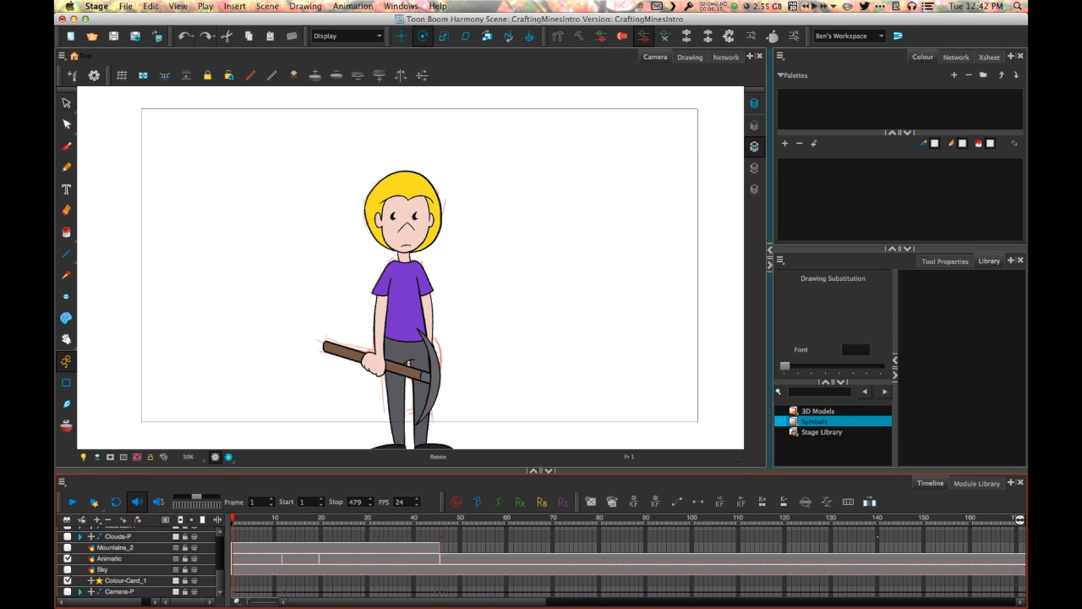
click(68, 592)
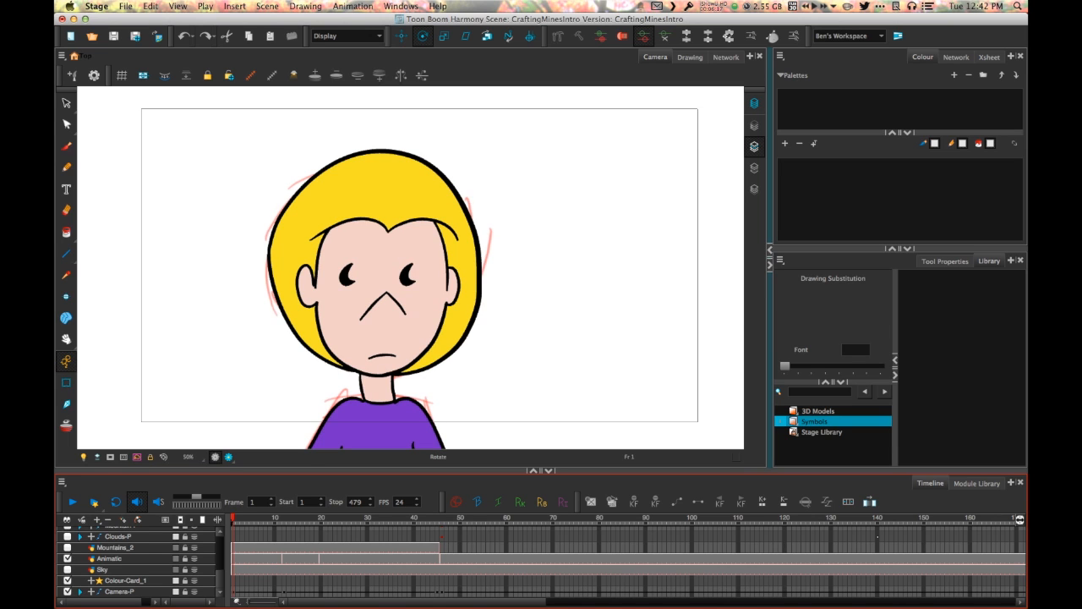
click(68, 569)
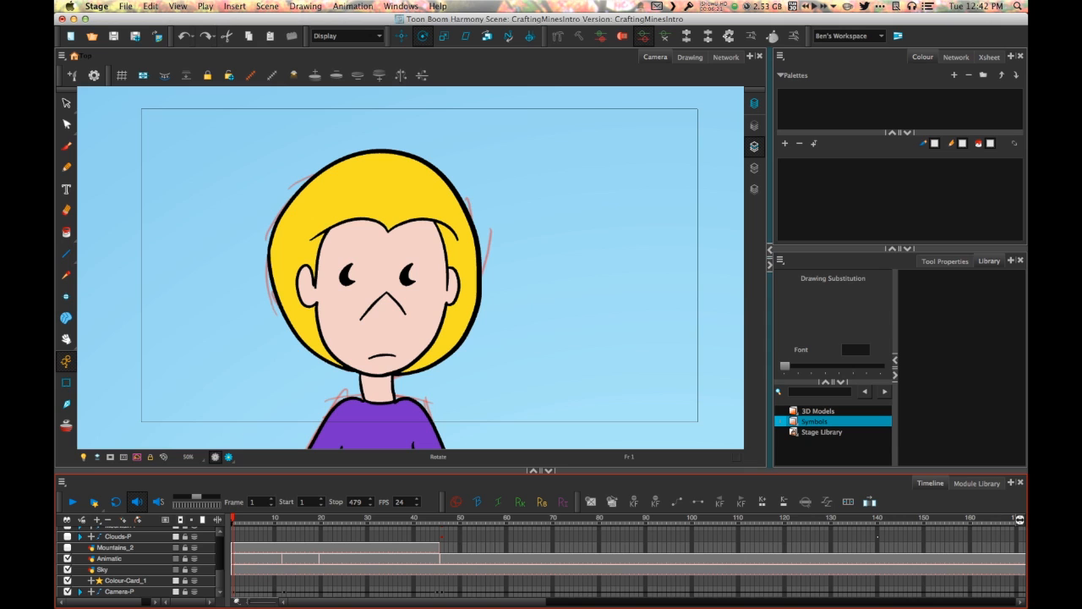
- Hide the Animatic layer and show the Mountains_2, Clouds-P, Mountain-P, Debris and Shadow-P layers
click(67, 558)
click(68, 547)
scroll(136, 563, up, 2)
click(67, 558)
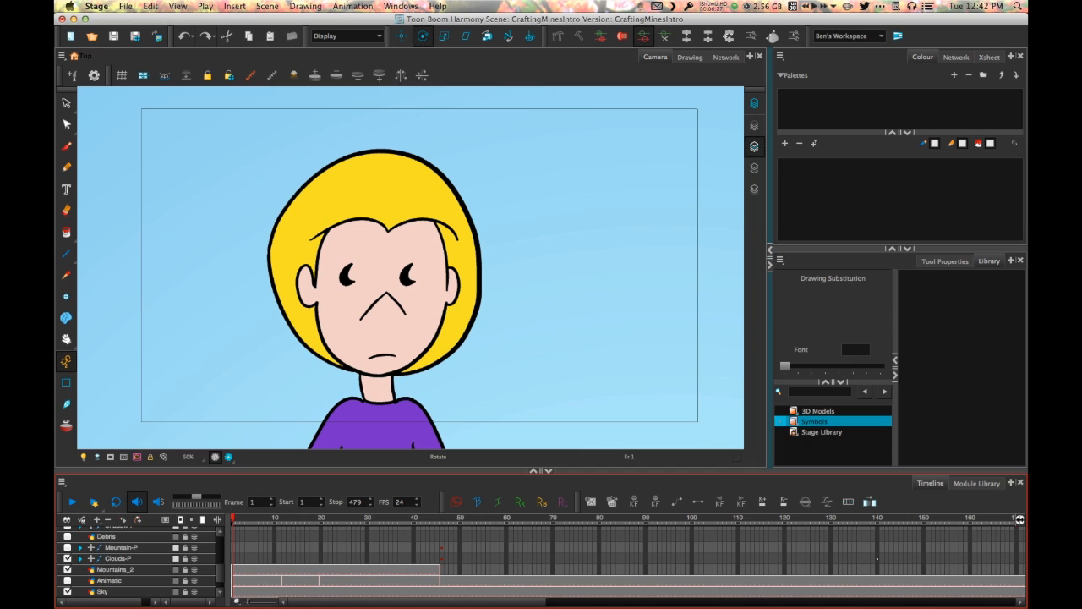
click(68, 547)
click(67, 580)
scroll(878, 558, up, 3)
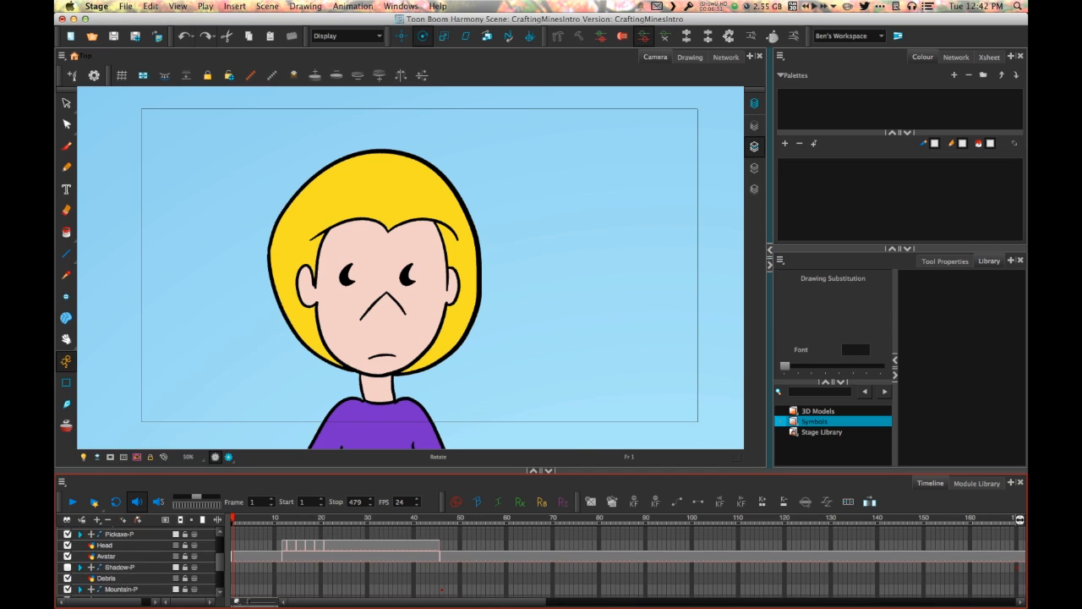
click(68, 571)
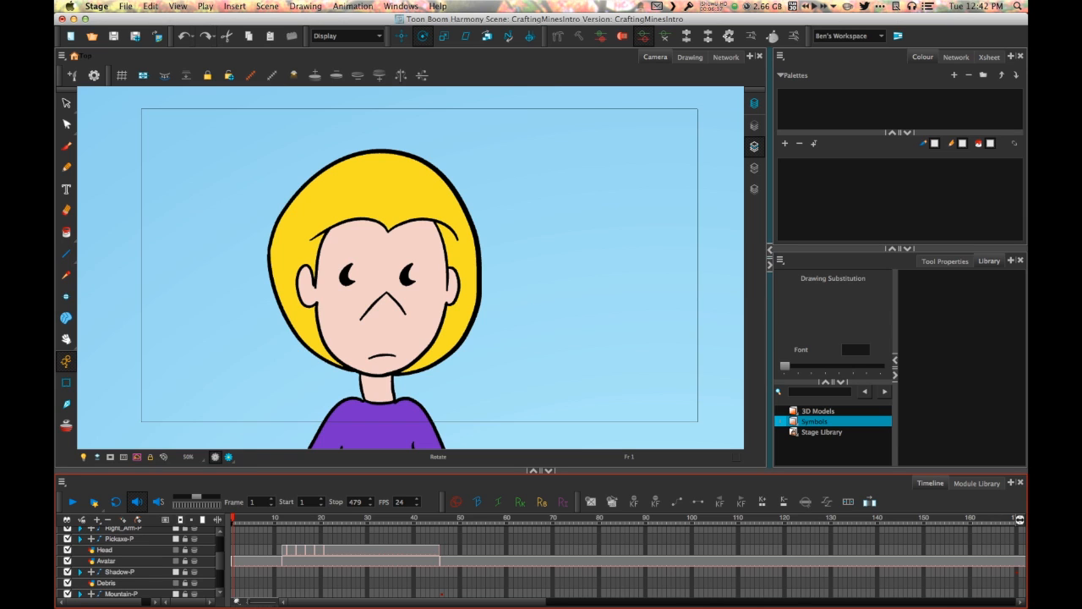
- Show the LeftArm-P layer
scroll(140, 563, up, 4)
scroll(139, 563, up, 1)
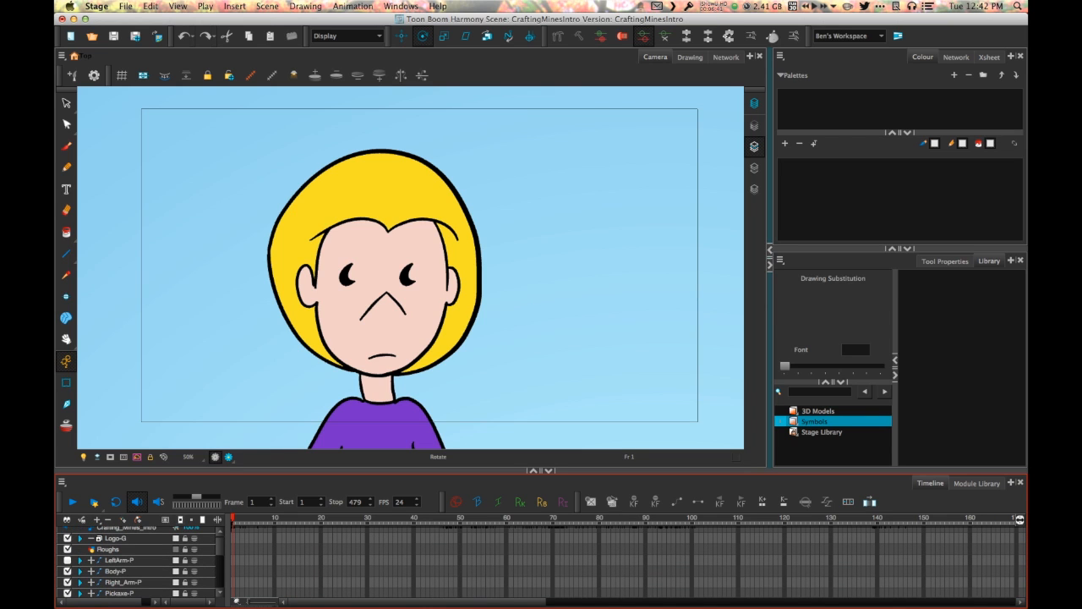
click(68, 560)
- Scrub through the mountain shot at frames 88 to 111, and on to the mountaintop climb at frame 378
drag(233, 518, 632, 519)
click(637, 550)
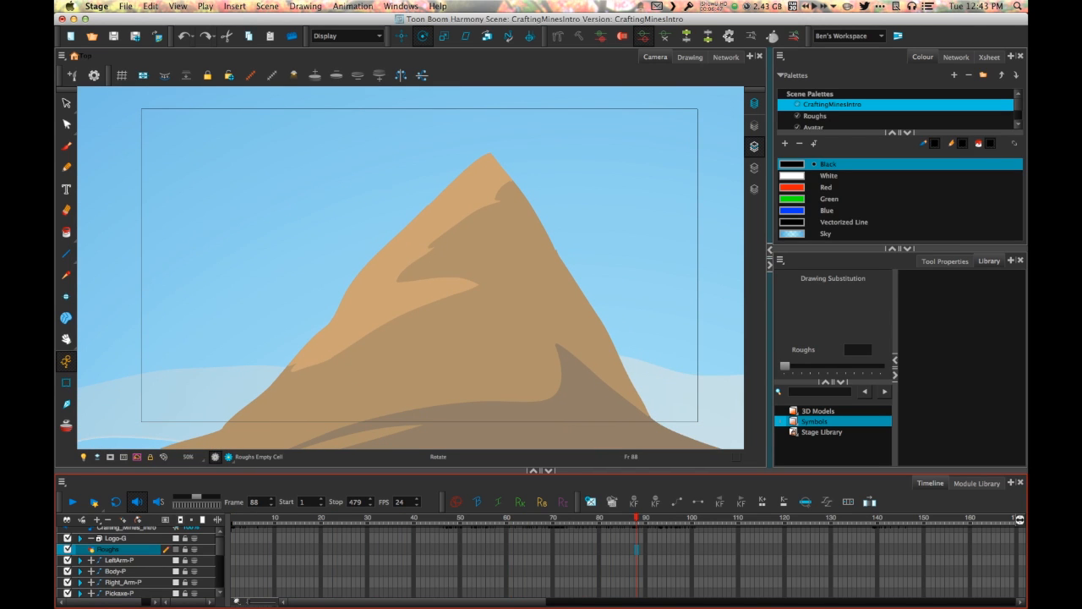
drag(637, 519, 742, 519)
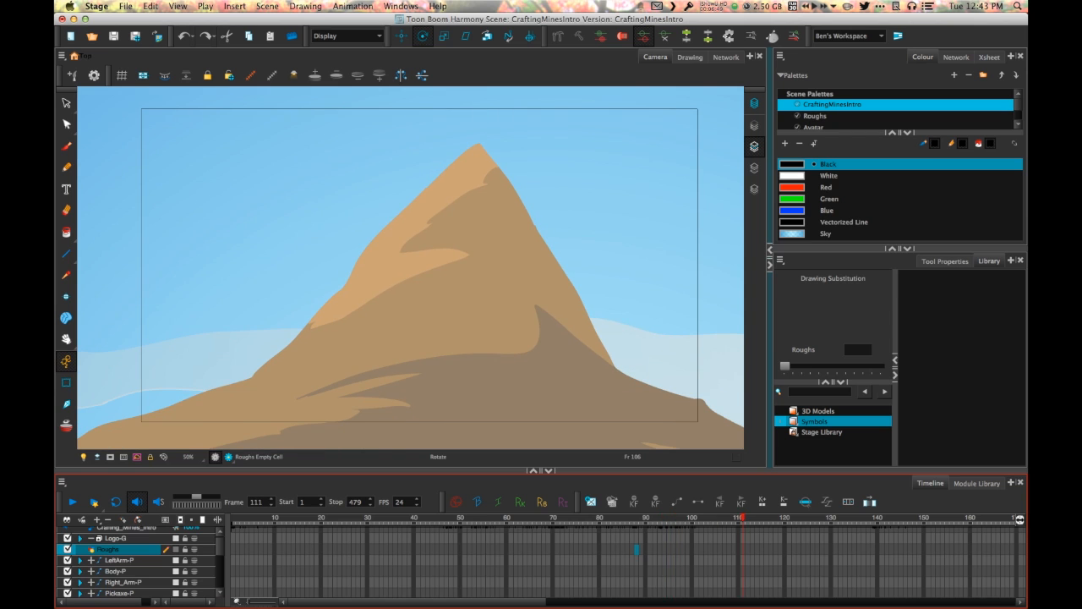
drag(499, 602, 974, 603)
drag(956, 518, 541, 519)
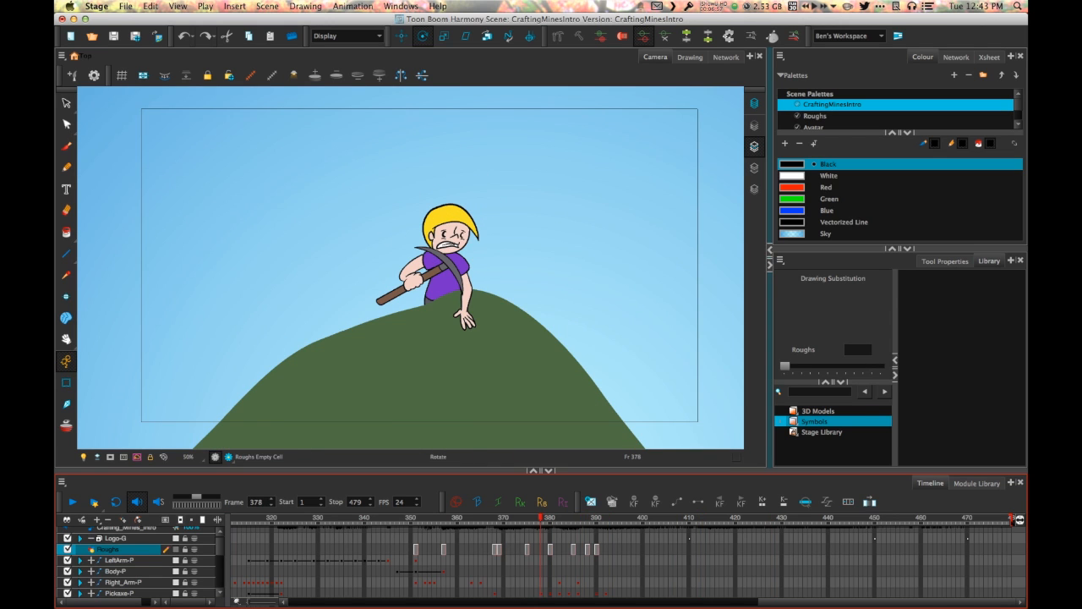
- Look through the layer list at frame 378 and hide the Roughs layer
scroll(541, 562, down, 3)
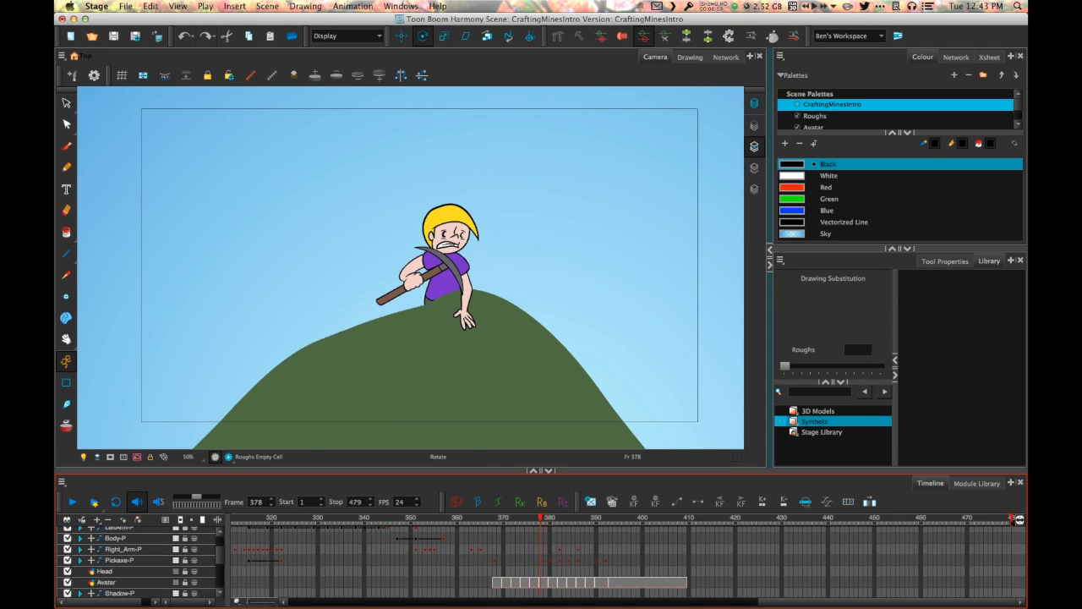
scroll(542, 561, down, 2)
scroll(541, 562, down, 4)
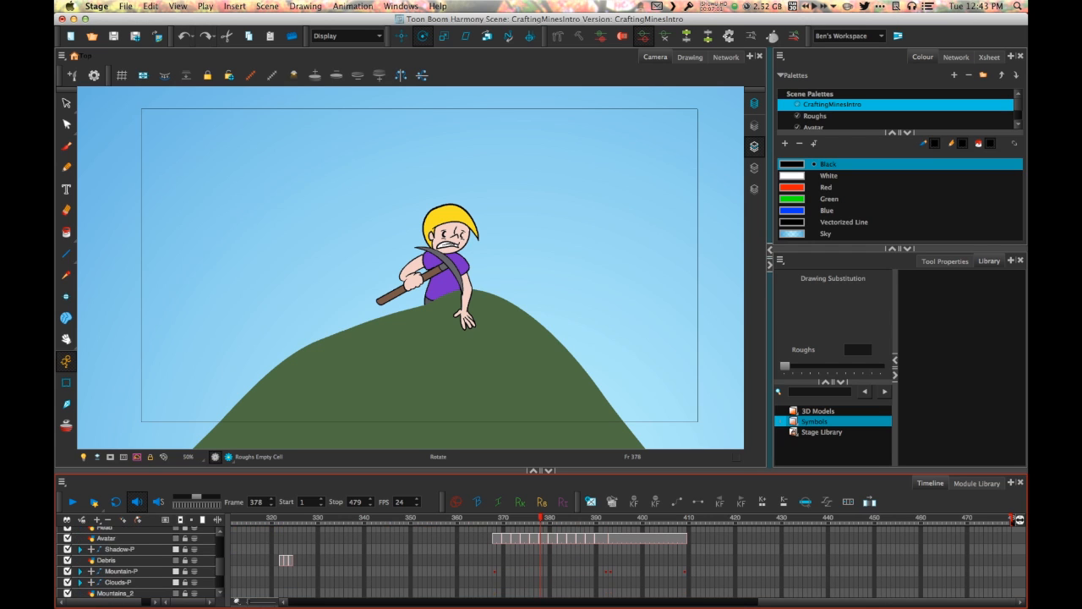
scroll(542, 561, up, 3)
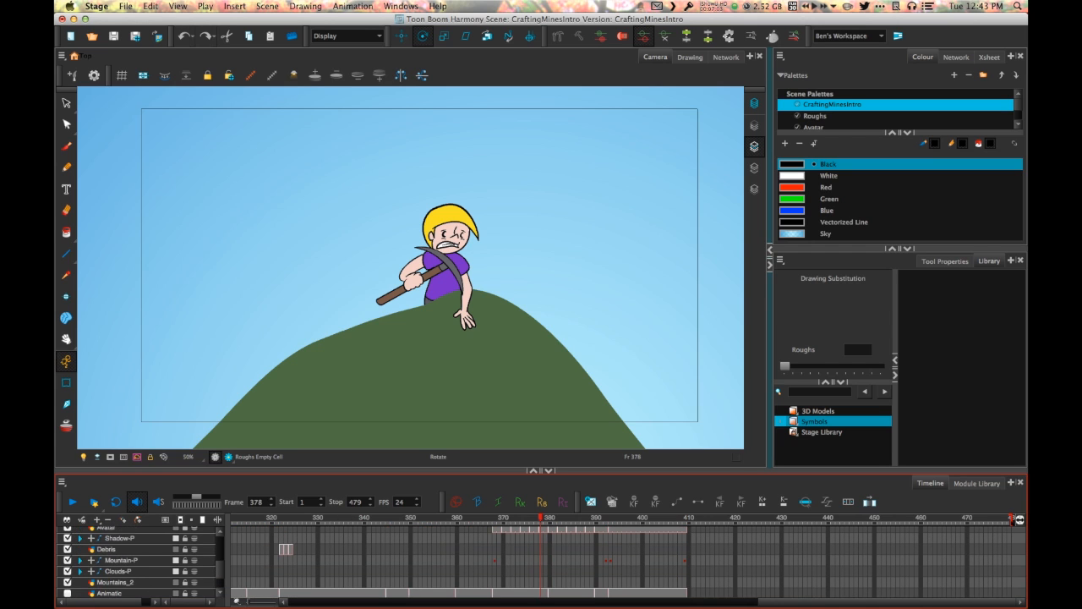
scroll(541, 562, up, 5)
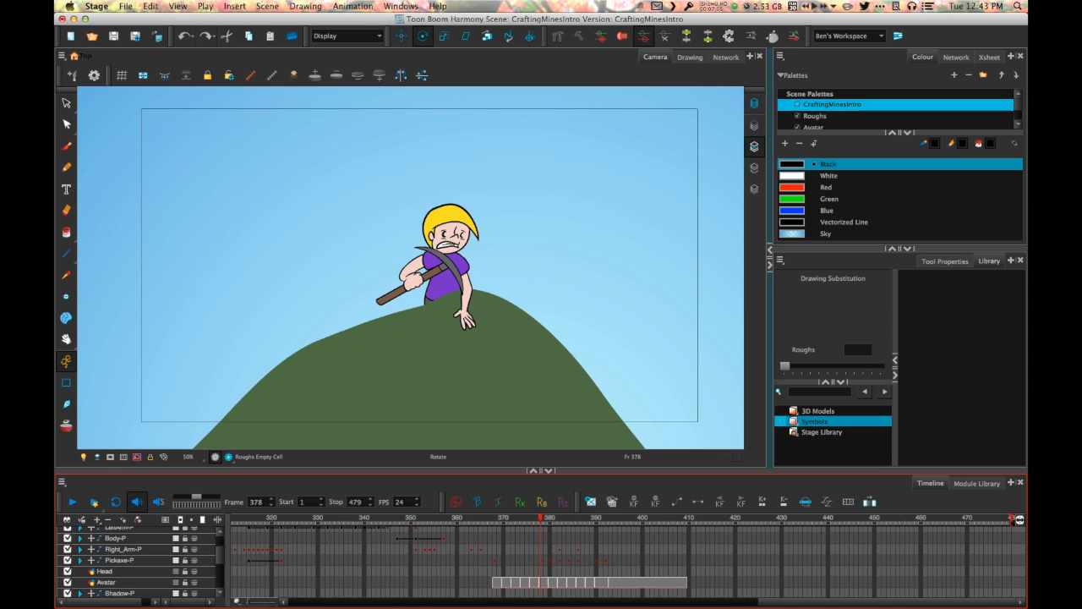
scroll(542, 561, up, 2)
click(67, 538)
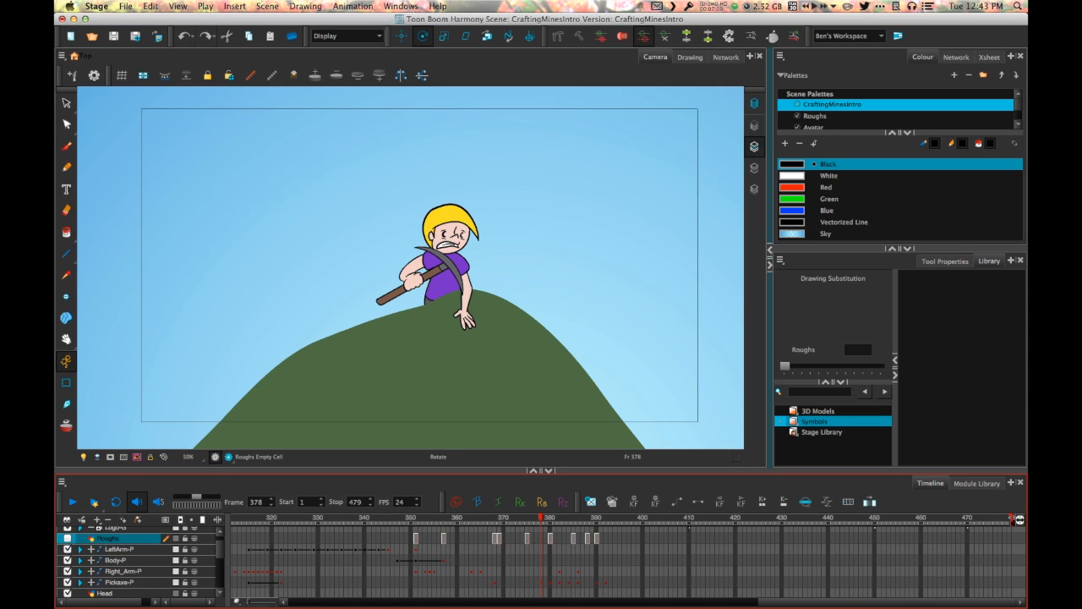
- Scrub back and forth across the transition to the Crafting Mines logo around frames 407 to 424, and return to frame 1
mouse_move(541, 518)
mouse_down()
mouse_move(496, 518)
mouse_move(615, 518)
mouse_move(415, 517)
mouse_move(692, 518)
mouse_up()
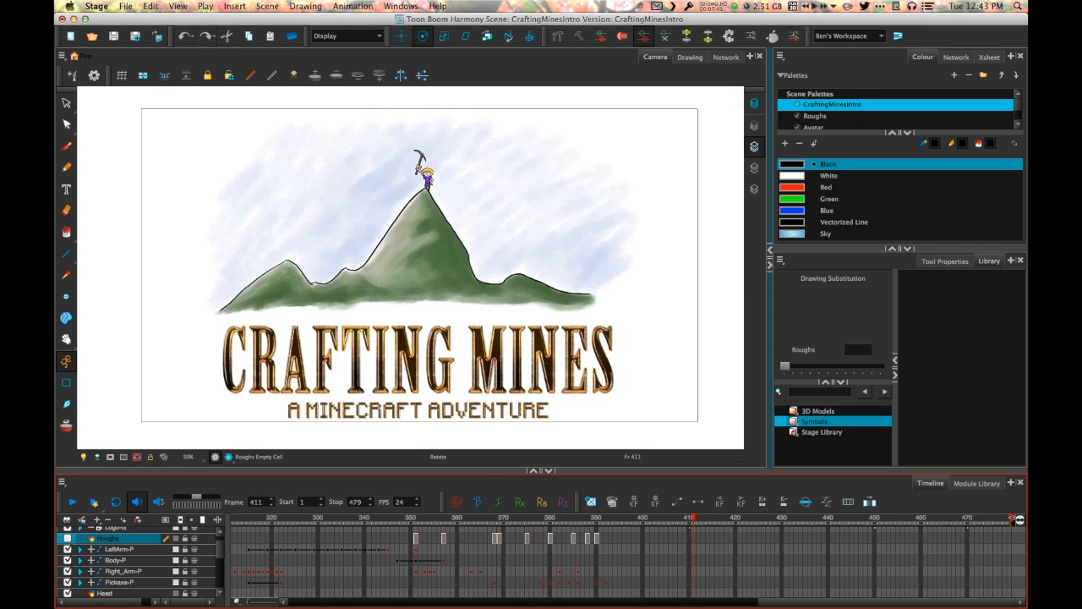
mouse_move(692, 518)
mouse_down()
mouse_move(592, 518)
mouse_move(674, 518)
mouse_up()
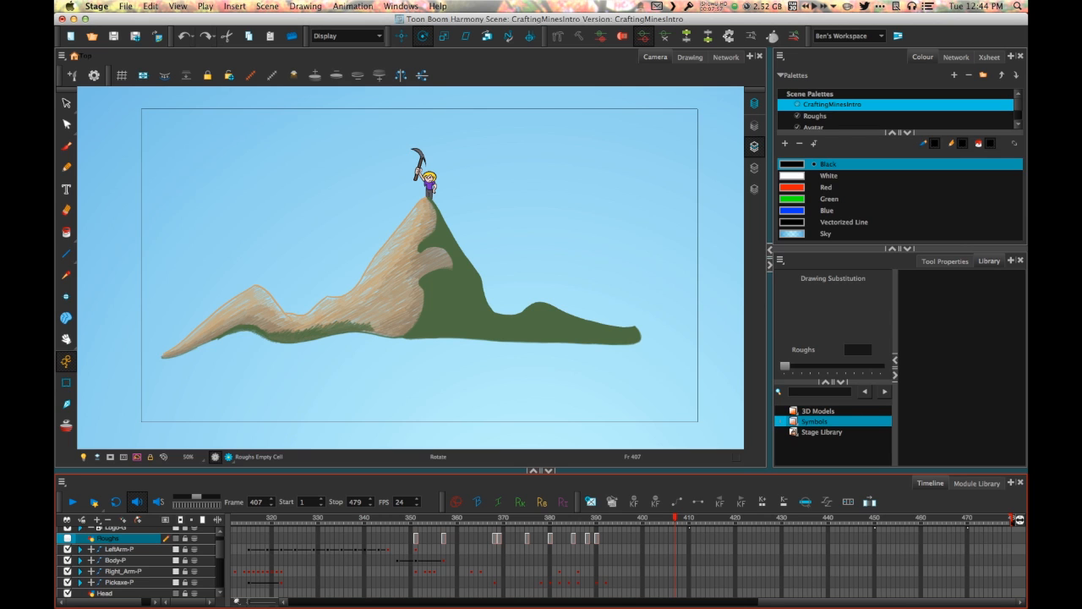
drag(675, 518, 744, 517)
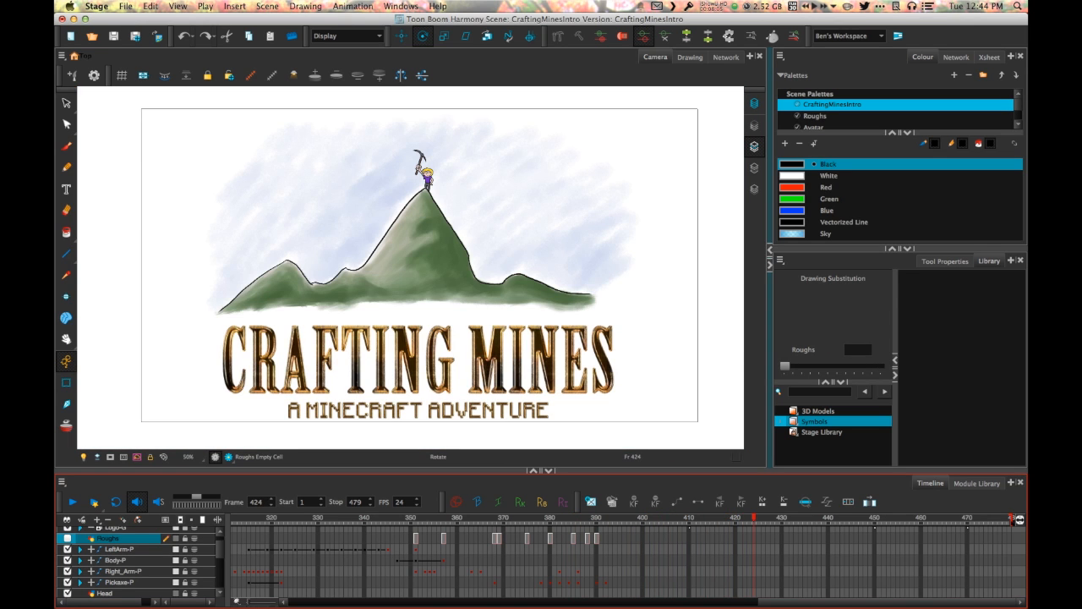
drag(810, 517, 233, 518)
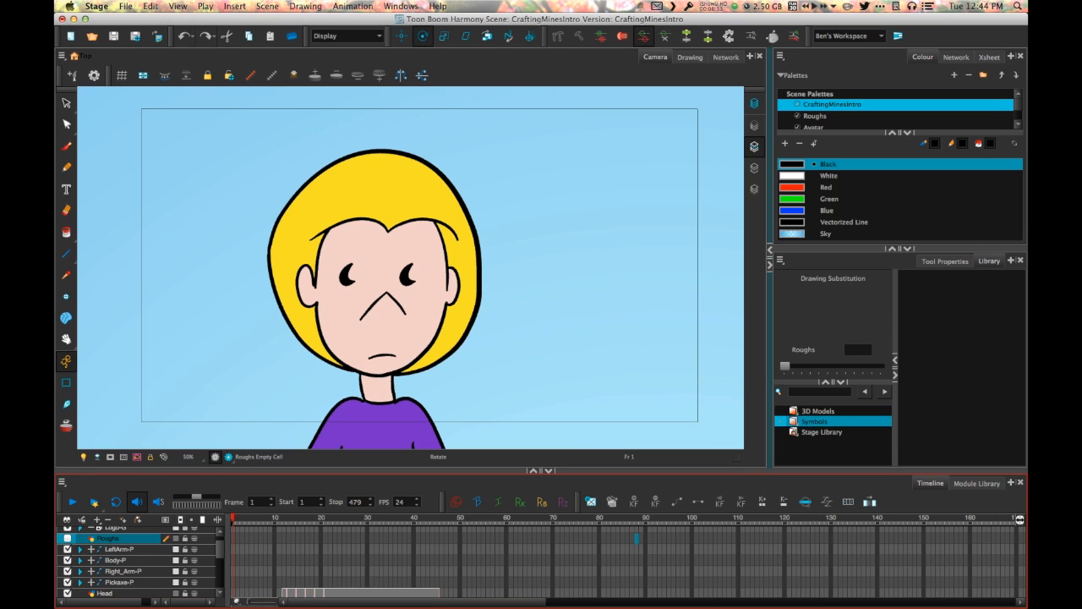
scroll(413, 575, up, 1)
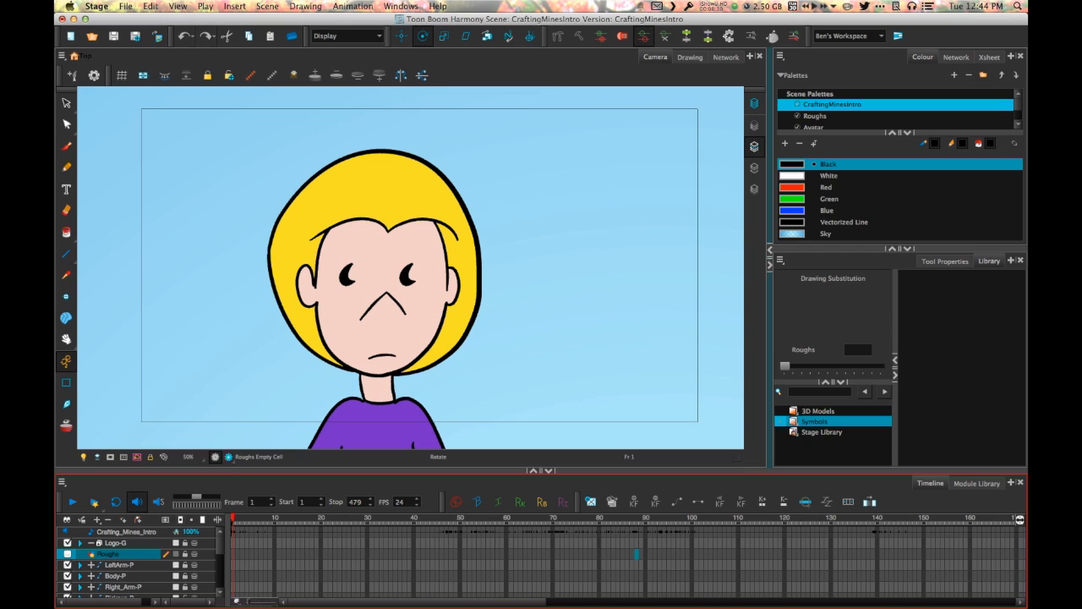
scroll(628, 560, right, 15)
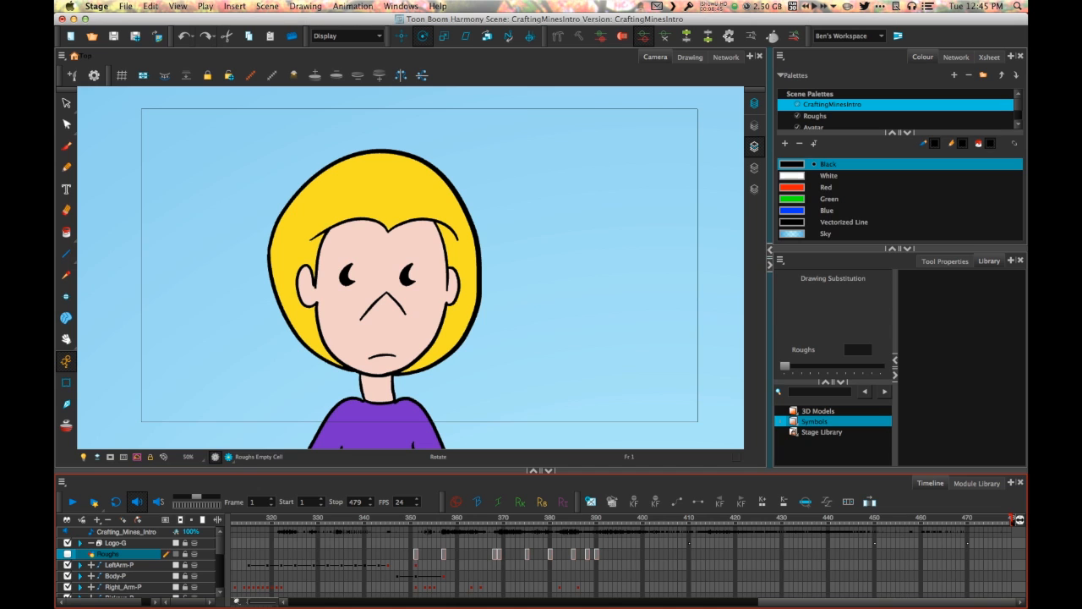
scroll(628, 560, left, 15)
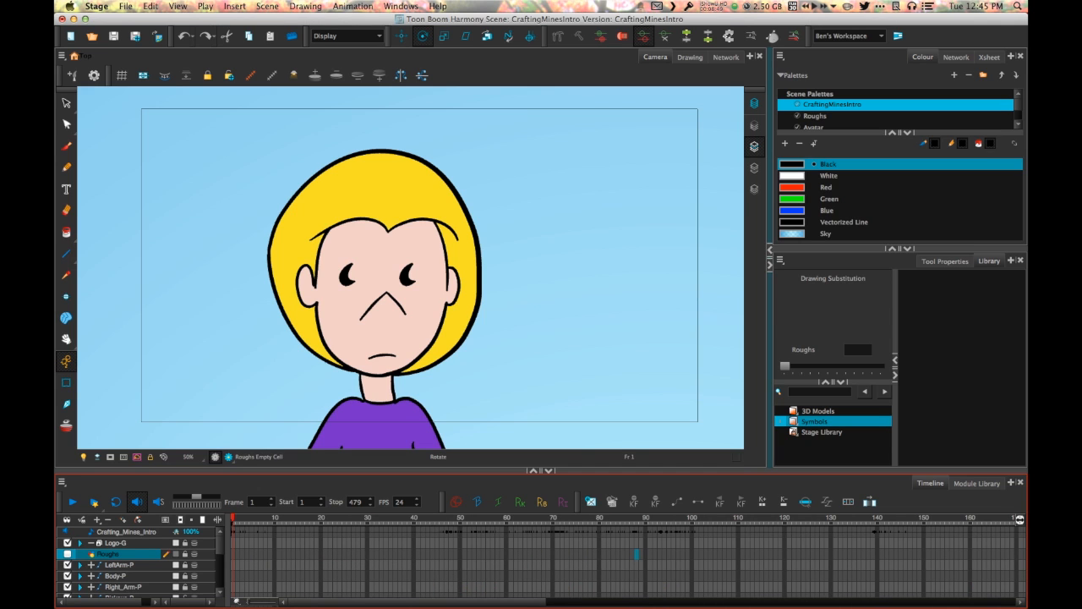
- Play the animation from frame 1 to frame 188, and scrub through the mountain climbing shot between frames 309 and 301
key(Return)
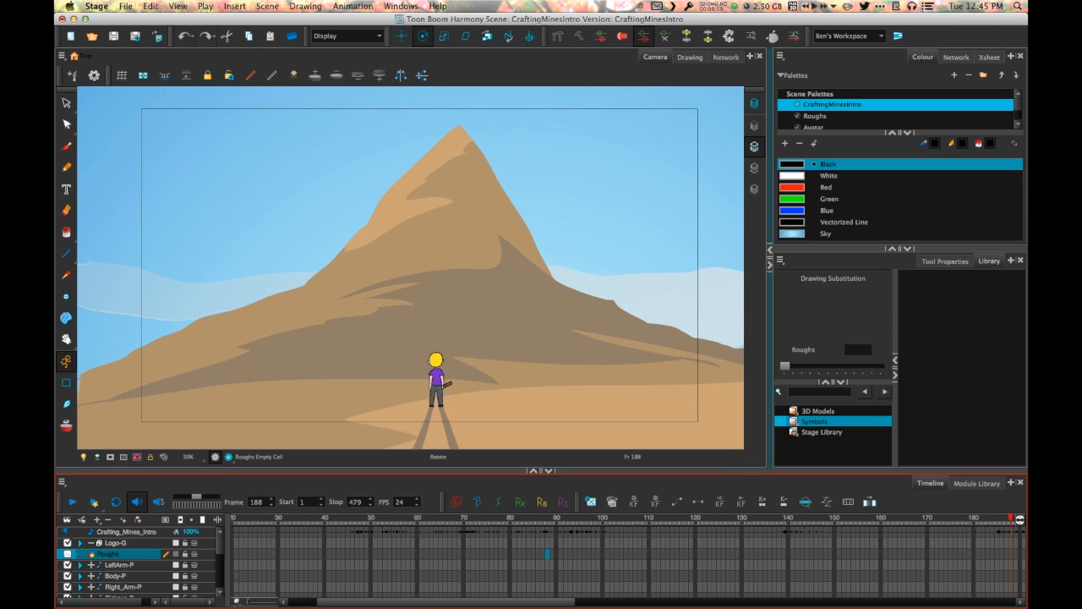
drag(445, 602, 762, 602)
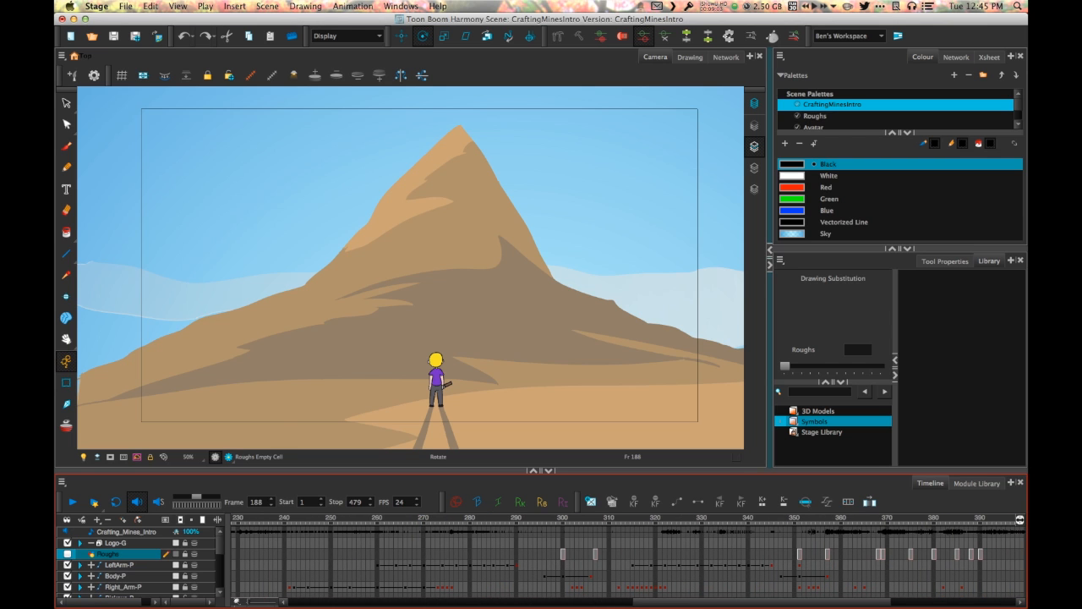
mouse_move(594, 518)
mouse_down()
mouse_move(848, 519)
mouse_move(581, 519)
mouse_move(605, 518)
mouse_up()
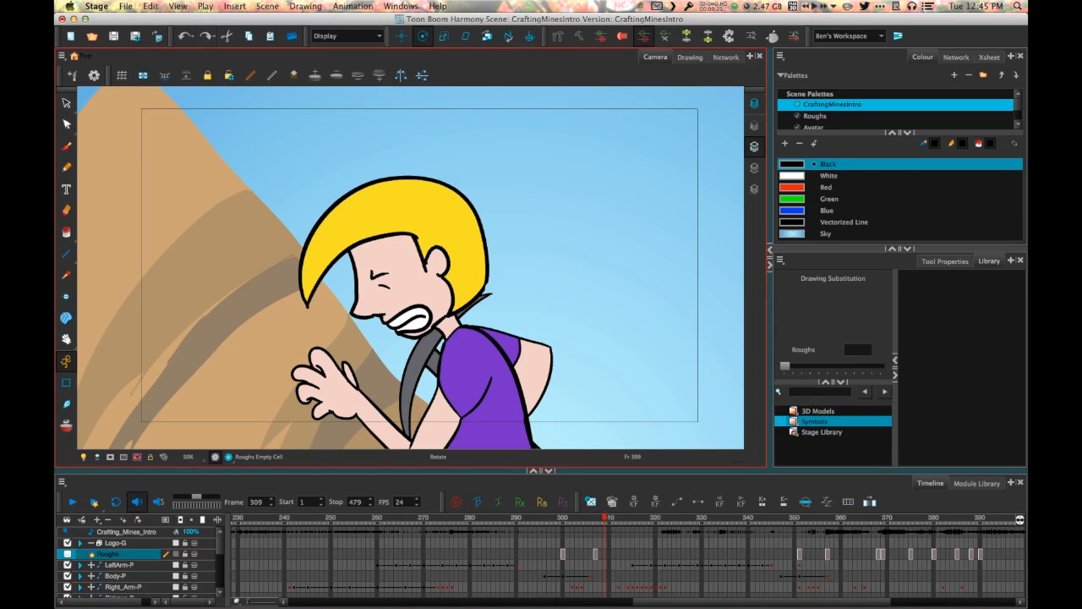
mouse_move(599, 518)
mouse_down()
mouse_move(530, 518)
mouse_move(595, 518)
mouse_up()
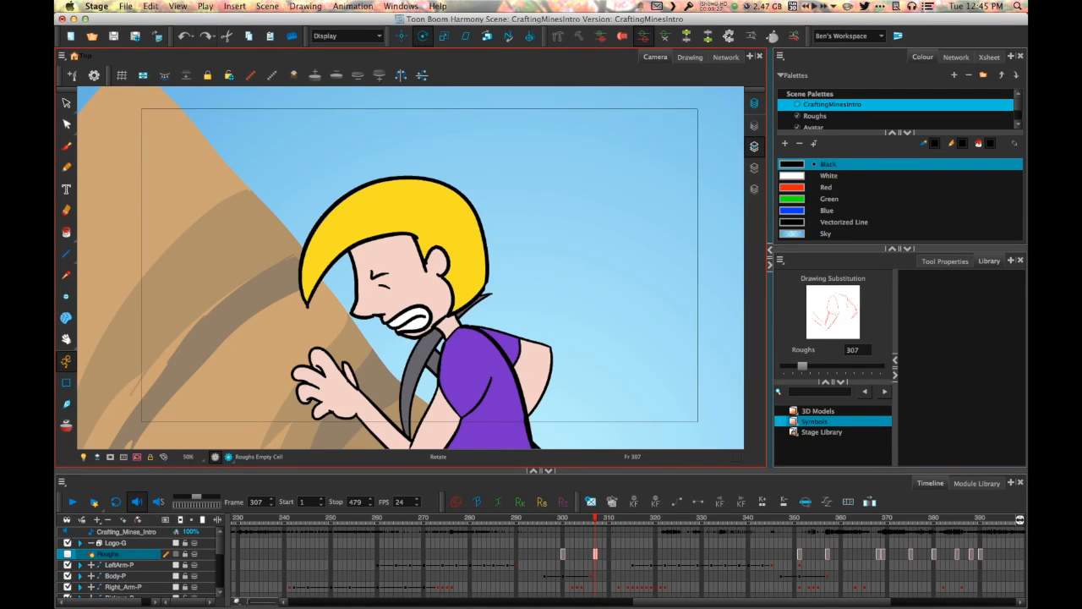
scroll(492, 318, down, 2)
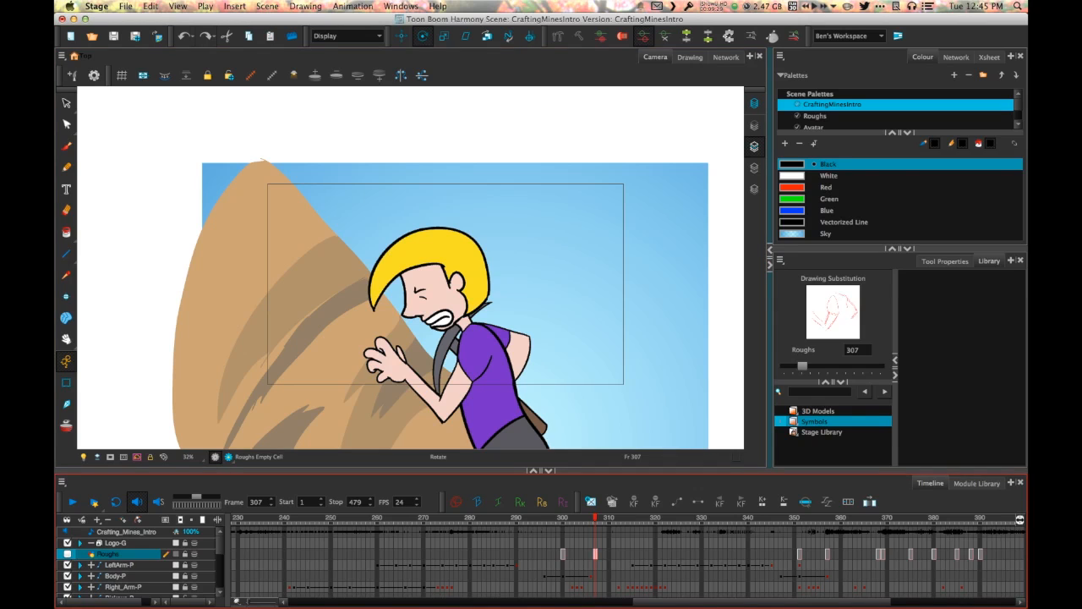
drag(595, 517, 568, 518)
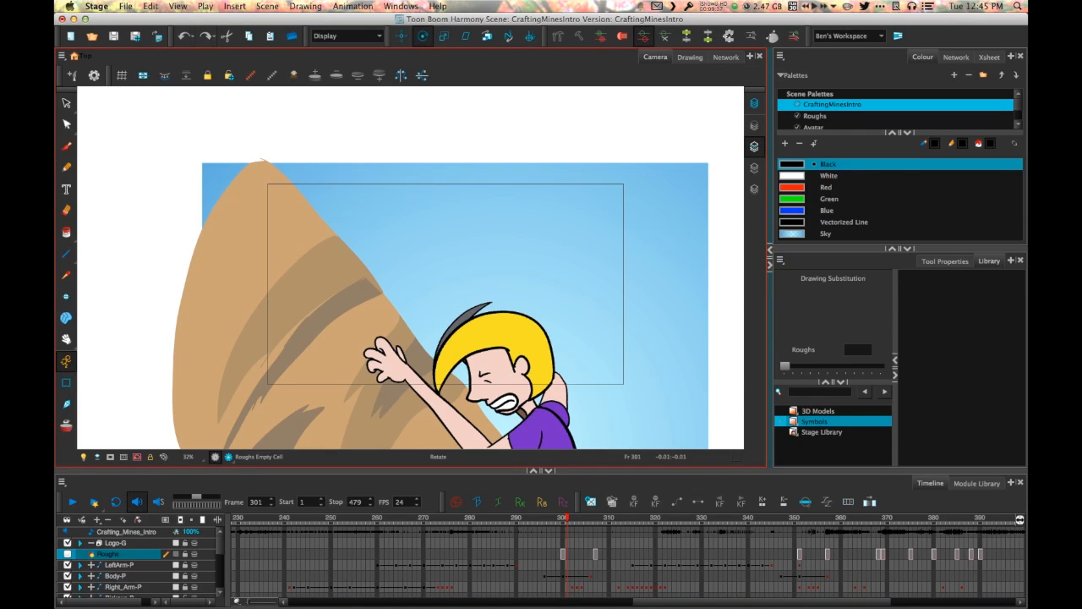
- Move on to frame 344 and step frame by frame through the rest of the climb to the hilltop shot at frame 369
drag(568, 517, 586, 518)
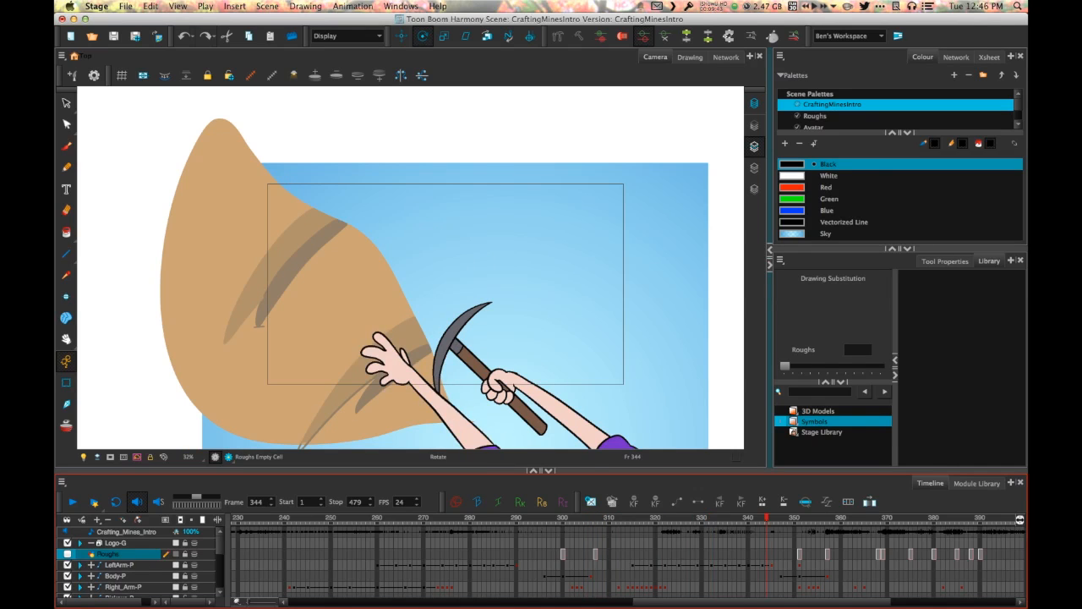
key(period)
key(period)
key(period)
key(period)
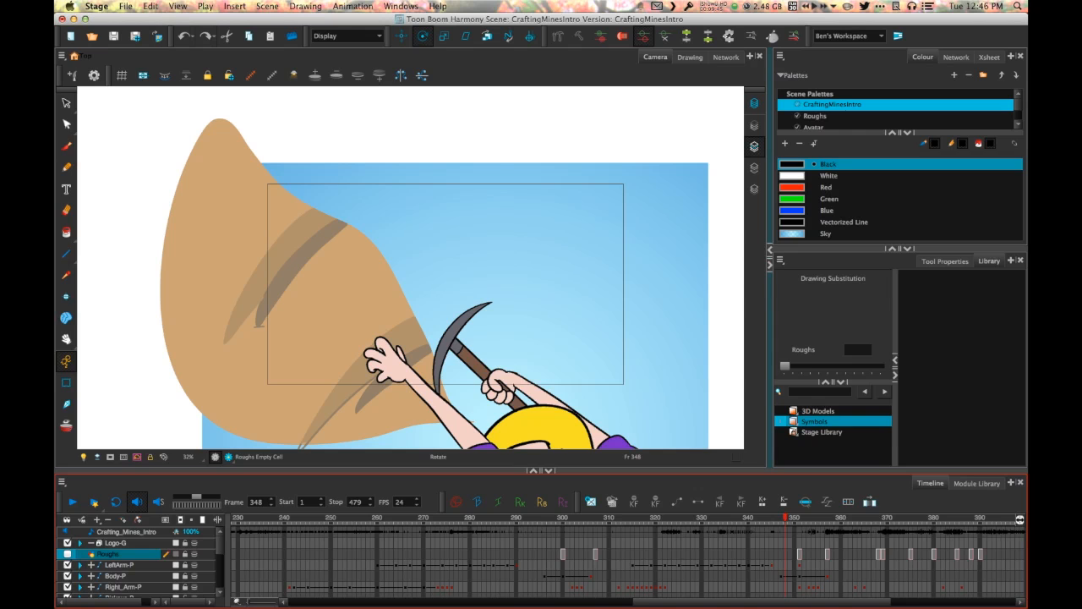
key(period)
key(period)
key(period)
key(period)
key(period)
key(period)
key(period)
key(period)
key(period)
key(period)
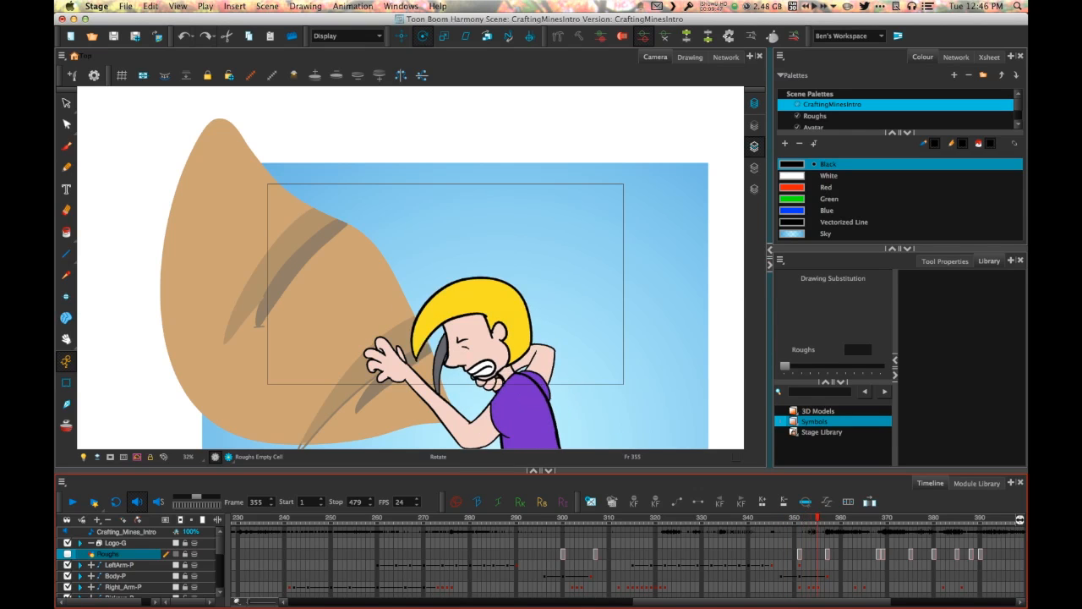
key(period)
key(period)
key(period)
key(period)
key(period)
key(period)
key(period)
key(period)
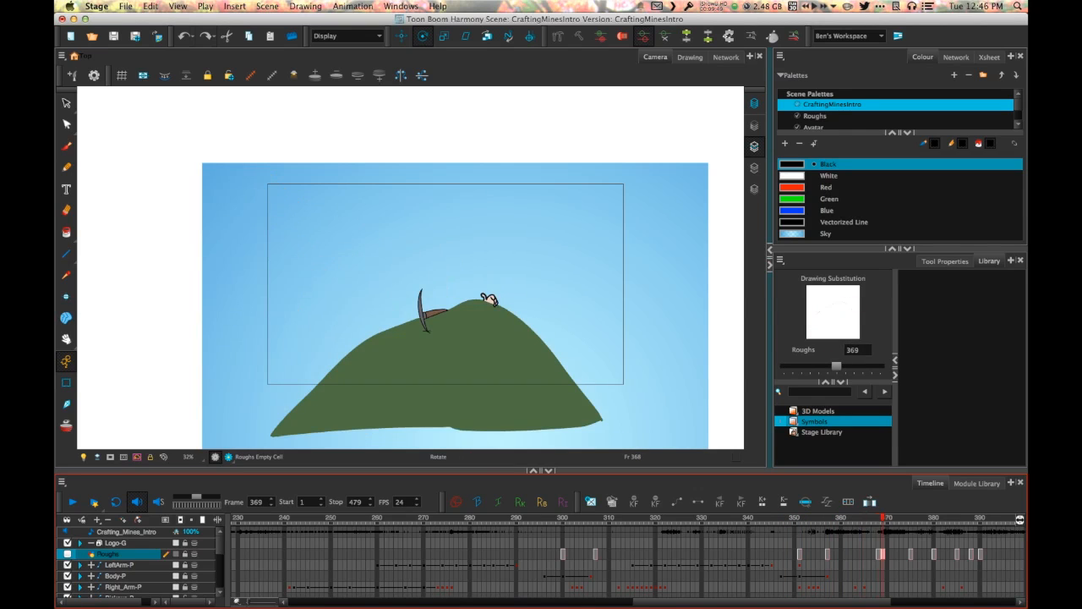
- Revisit the climbing pose at frame 307 and return to frame 1
drag(883, 518, 596, 517)
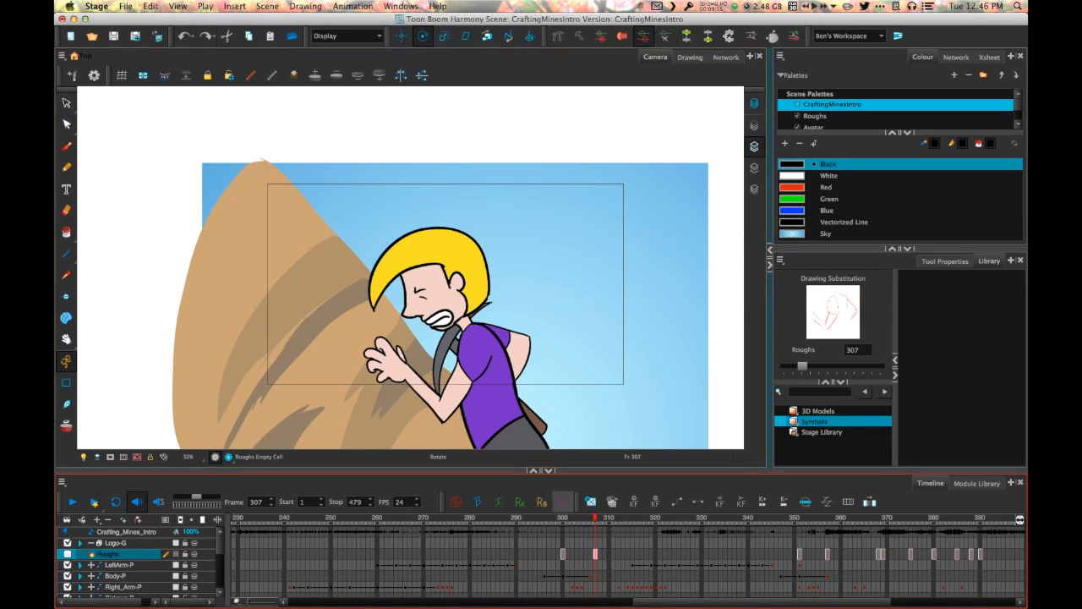
mouse_move(595, 518)
mouse_down()
mouse_move(127, 517)
mouse_move(144, 517)
mouse_up()
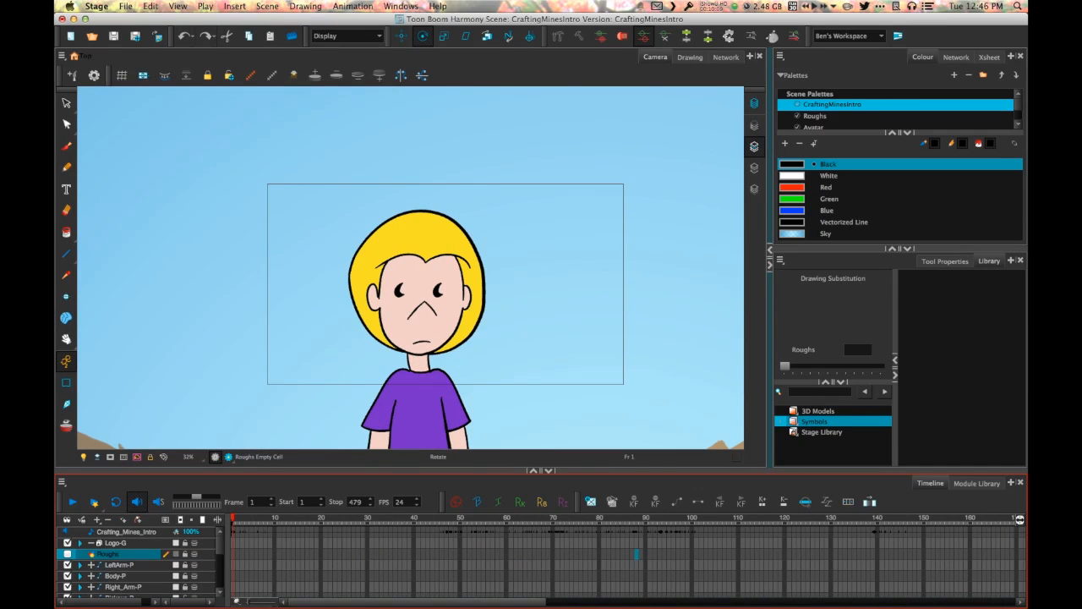